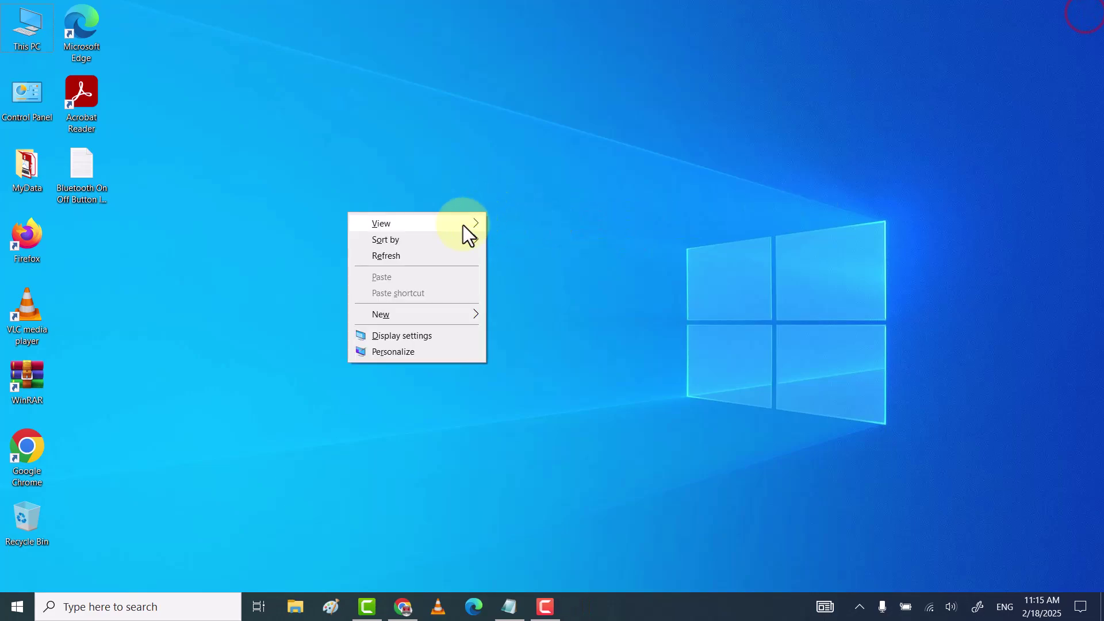
Step: Refresh the desktop, bring up the Notepad list of fixes and highlight the Bluetooth Support Services method
{"action": "left_click", "coordinate": [397, 251]}
{"action": "left_click", "coordinate": [509, 607]}
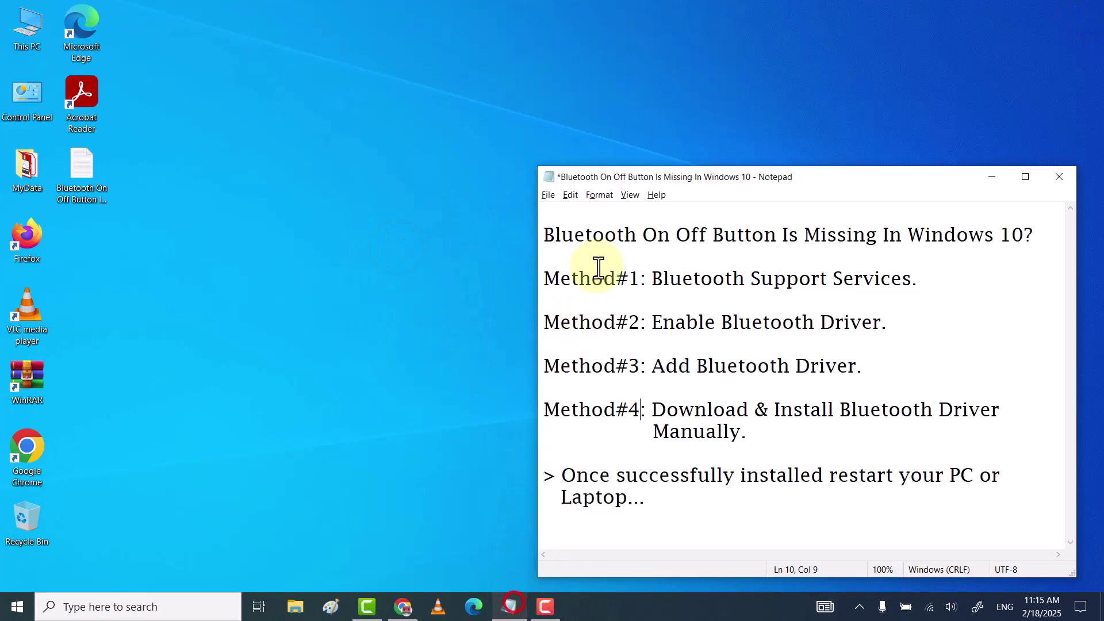
{"action": "left_click_drag", "start_coordinate": [545, 279], "coordinate": [921, 278]}
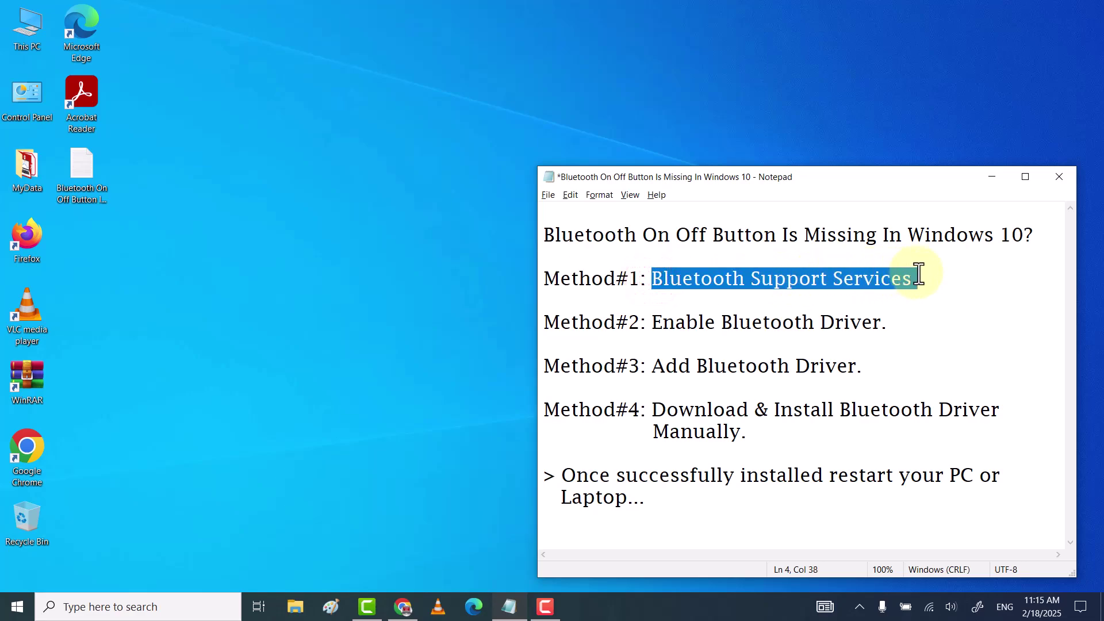
Step: Search Windows for "services" and open the Services console
{"action": "left_click", "coordinate": [150, 603]}
{"action": "type", "text": "s"}
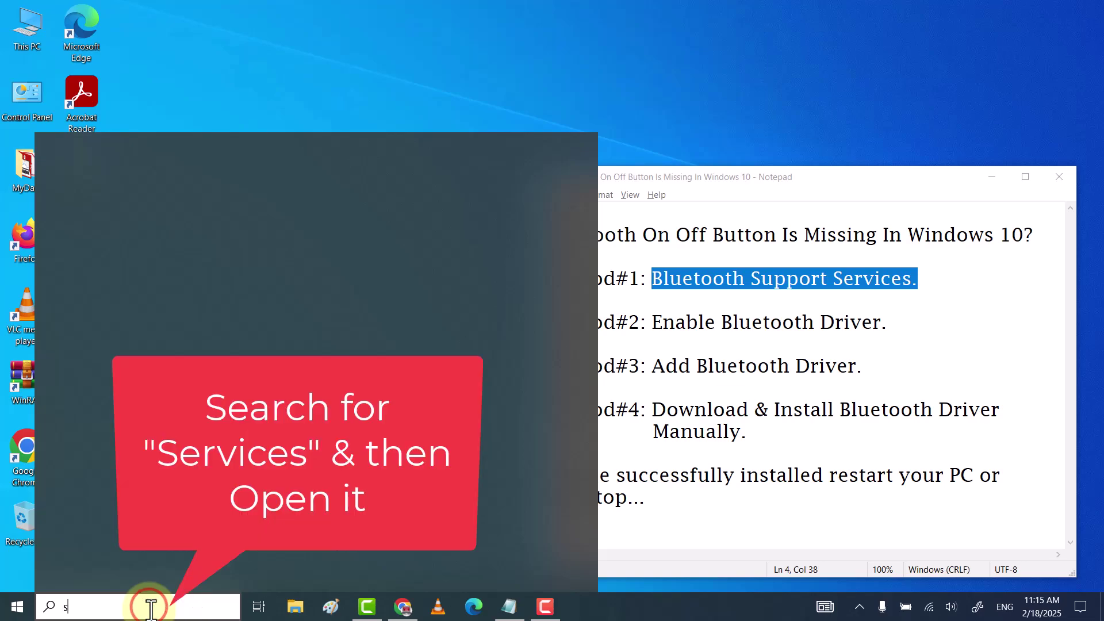
{"action": "type", "text": "ervices"}
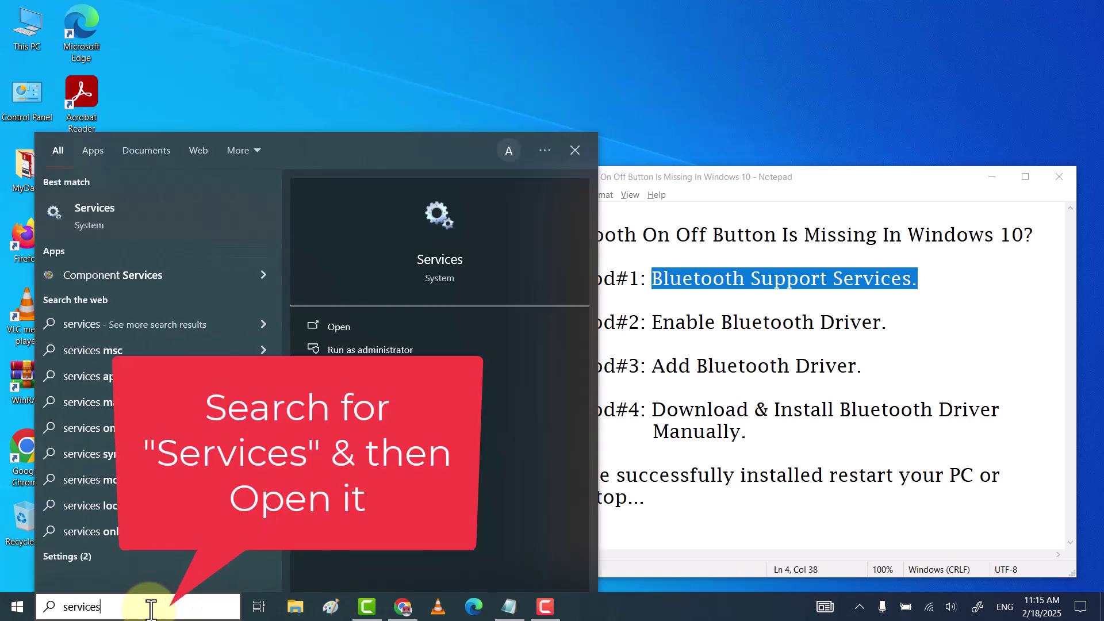
{"action": "left_click", "coordinate": [196, 221]}
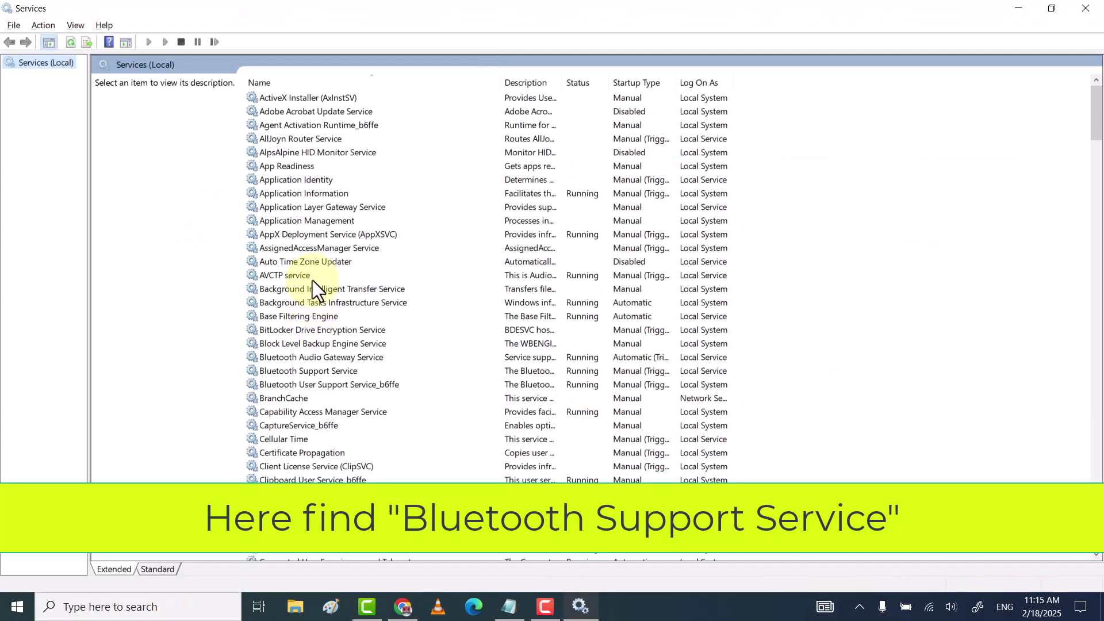
Step: Set the startup type of Bluetooth Support Service to Automatic in its properties and apply the change
{"action": "left_click", "coordinate": [317, 369]}
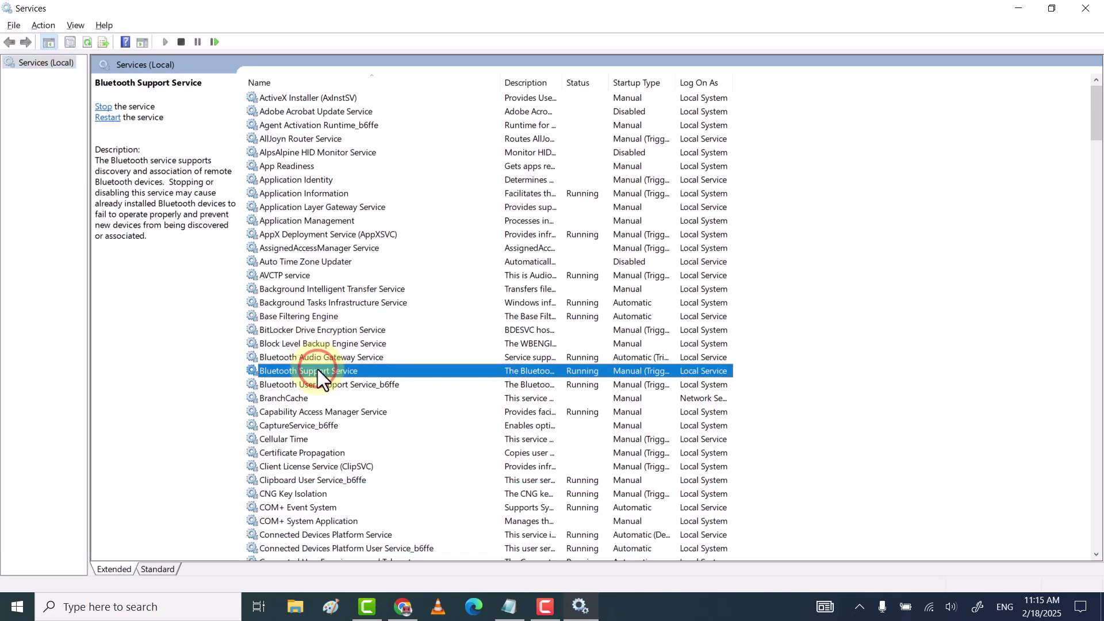
{"action": "right_click", "coordinate": [318, 369]}
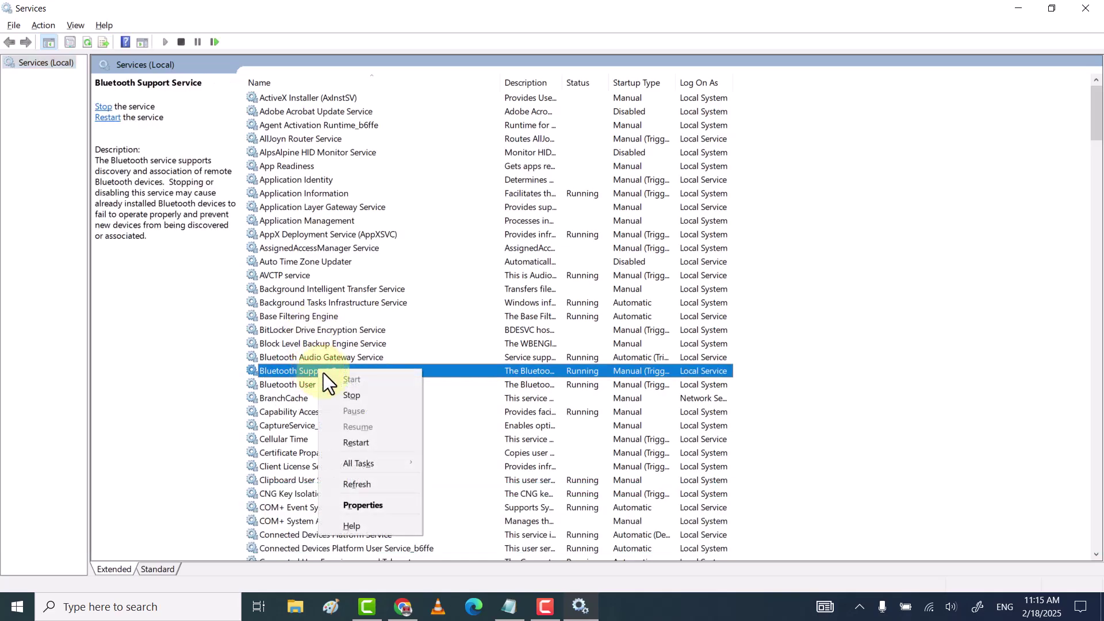
{"action": "left_click", "coordinate": [375, 504]}
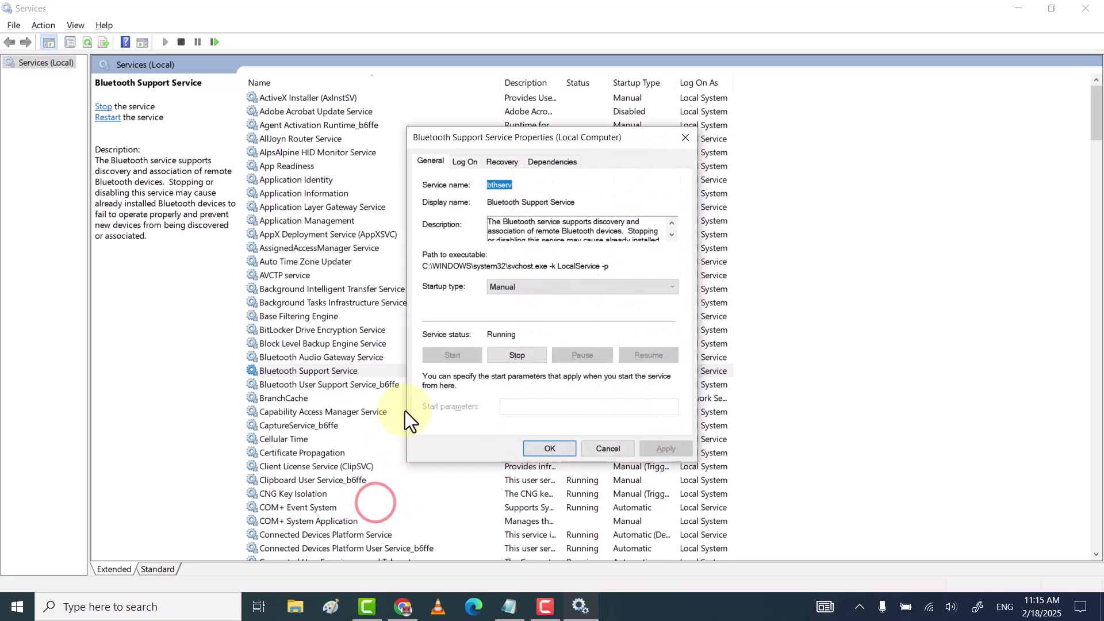
{"action": "left_click", "coordinate": [511, 284]}
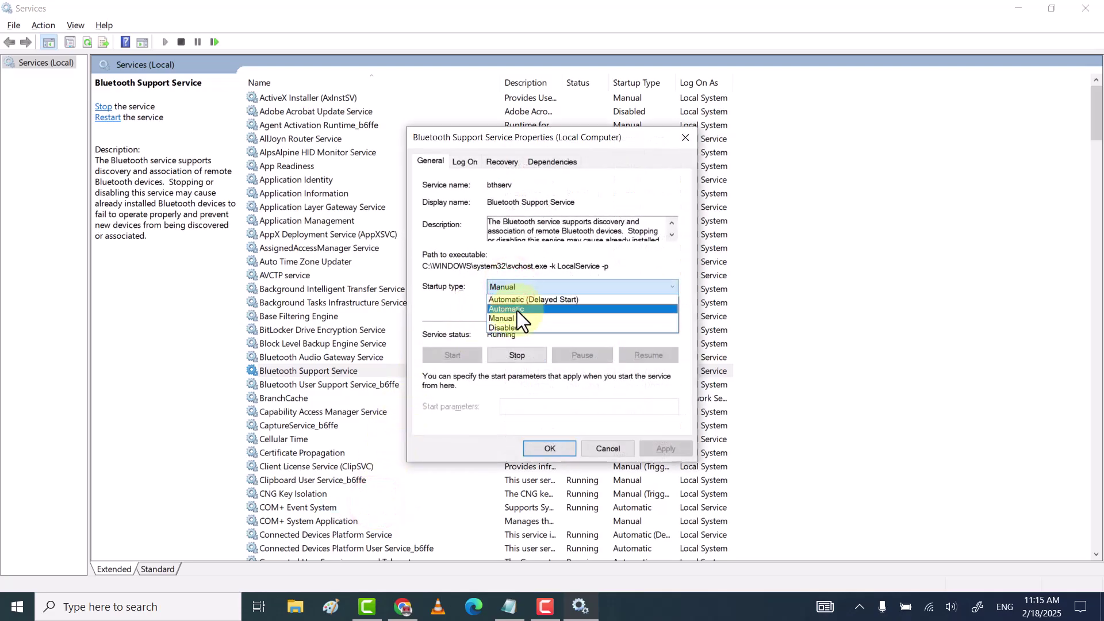
{"action": "left_click", "coordinate": [518, 309]}
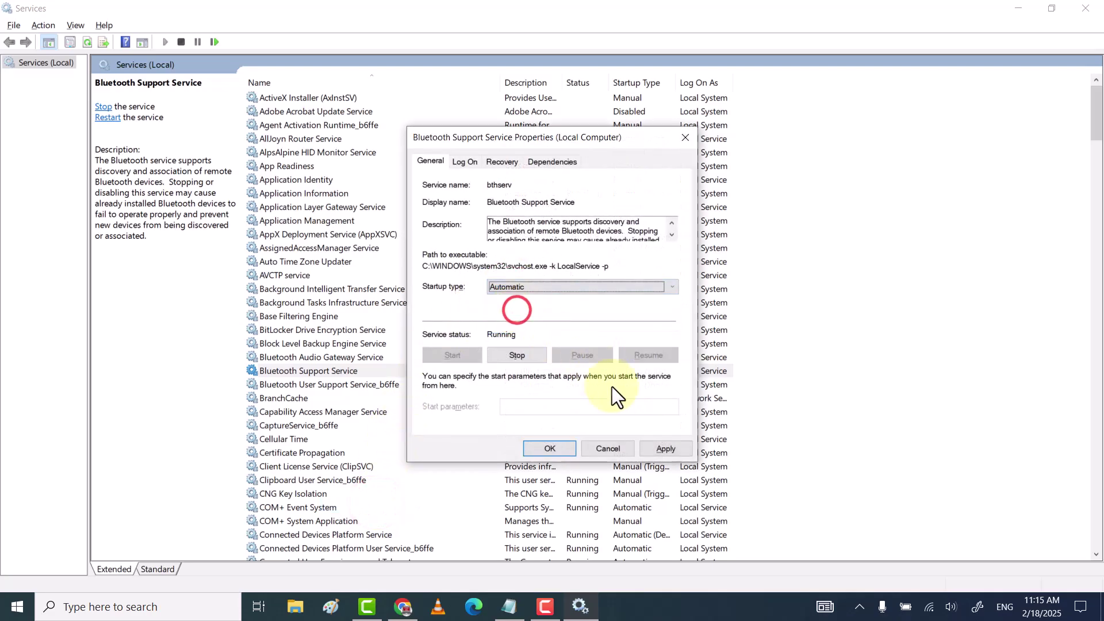
{"action": "left_click", "coordinate": [665, 453]}
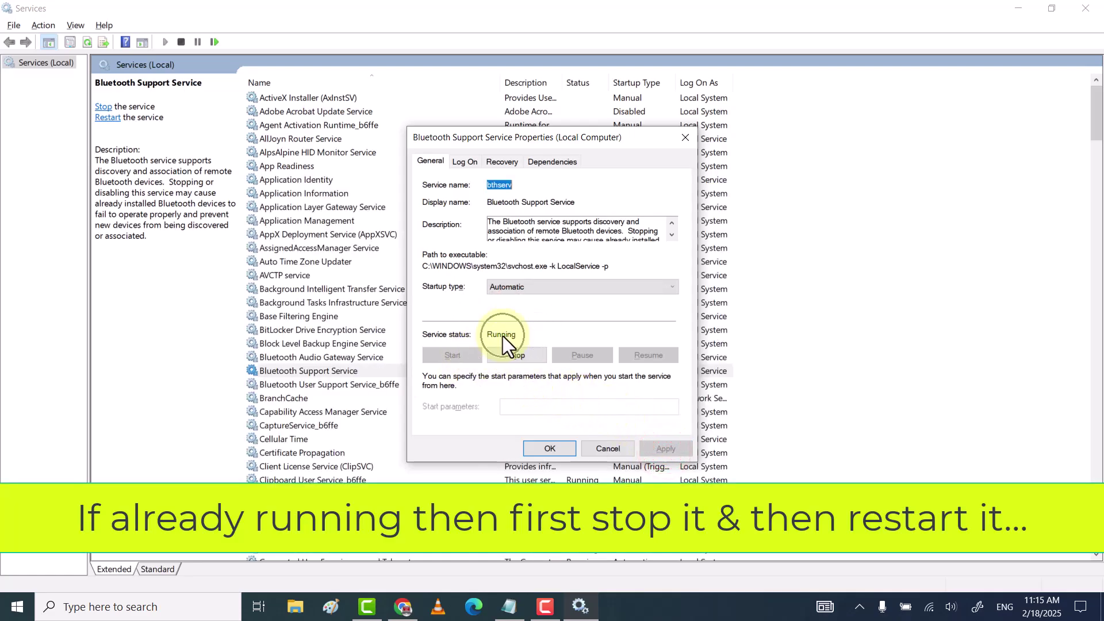
Step: Stop Bluetooth Support Service along with its dependent service, start it again, and close its properties and the Services console
{"action": "left_click", "coordinate": [506, 357]}
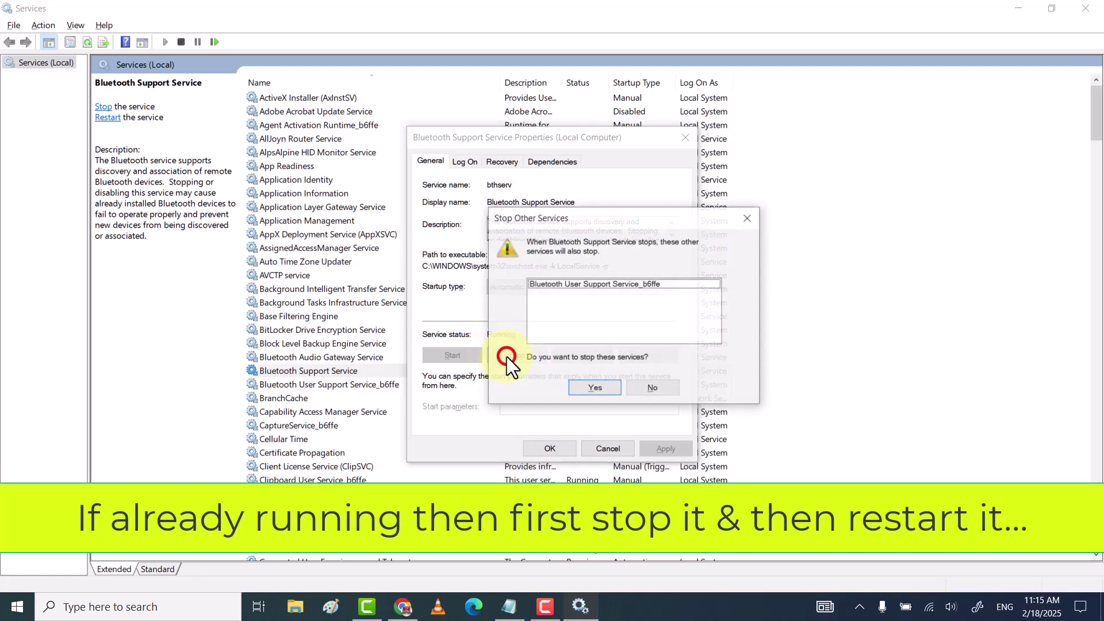
{"action": "left_click", "coordinate": [604, 390]}
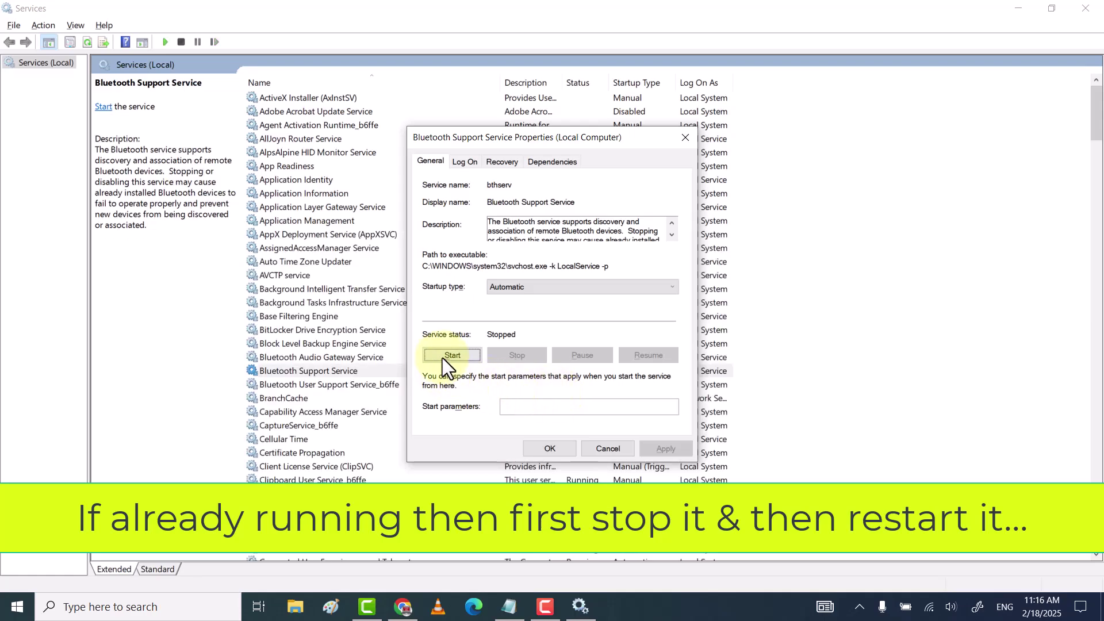
{"action": "left_click", "coordinate": [454, 356]}
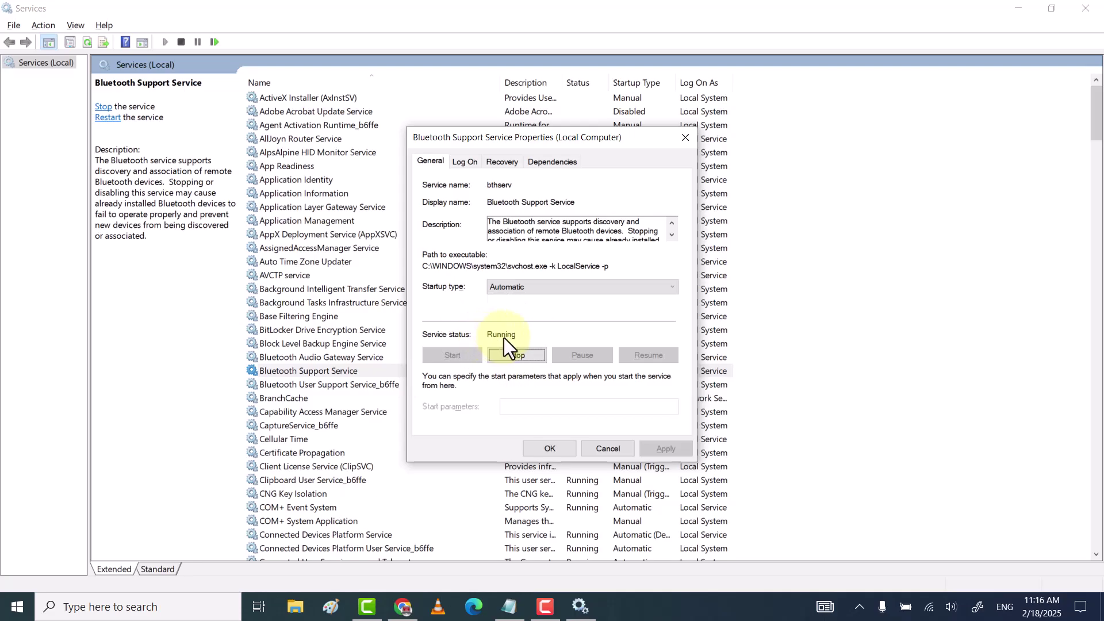
{"action": "left_click", "coordinate": [557, 448]}
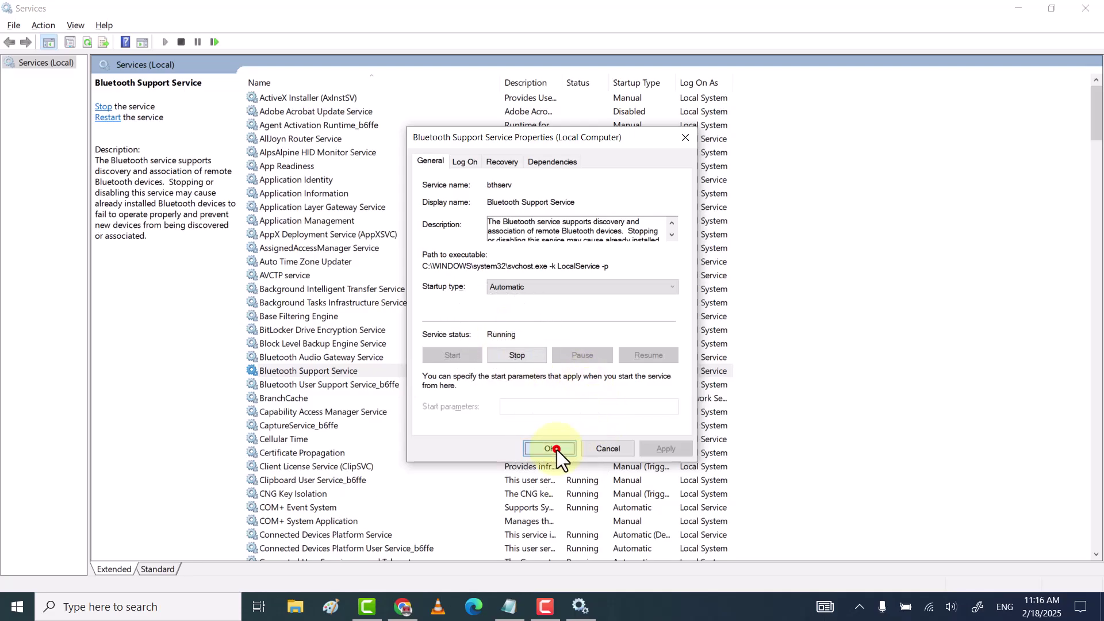
{"action": "left_click", "coordinate": [1086, 8]}
Step: Refresh the desktop and highlight the Enable Bluetooth Driver method in the Notepad list
{"action": "right_click", "coordinate": [359, 251]}
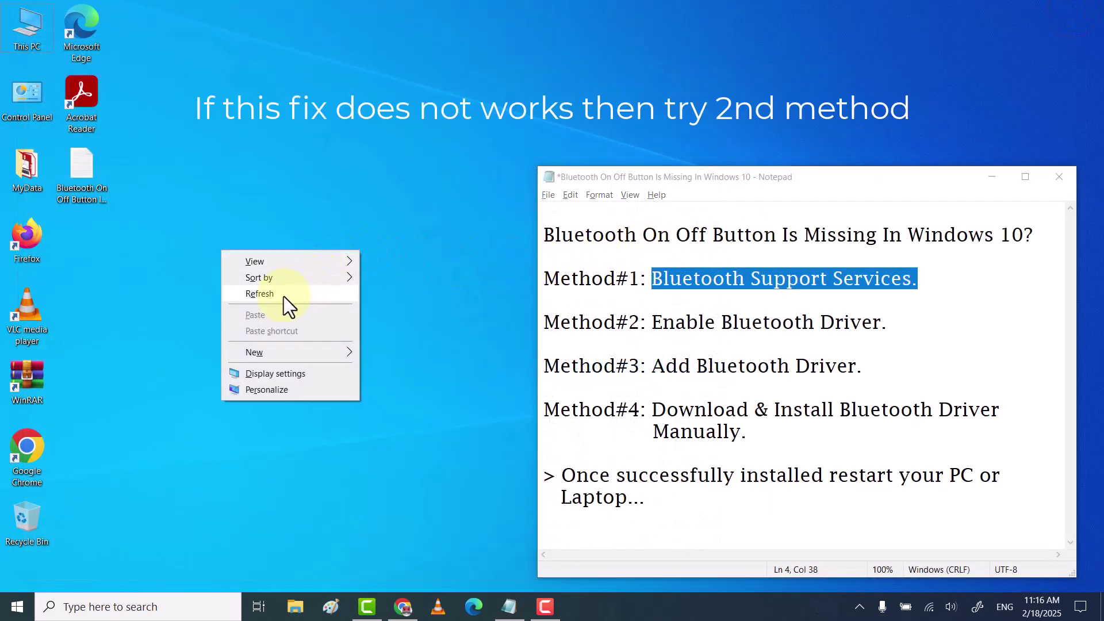
{"action": "left_click", "coordinate": [283, 295]}
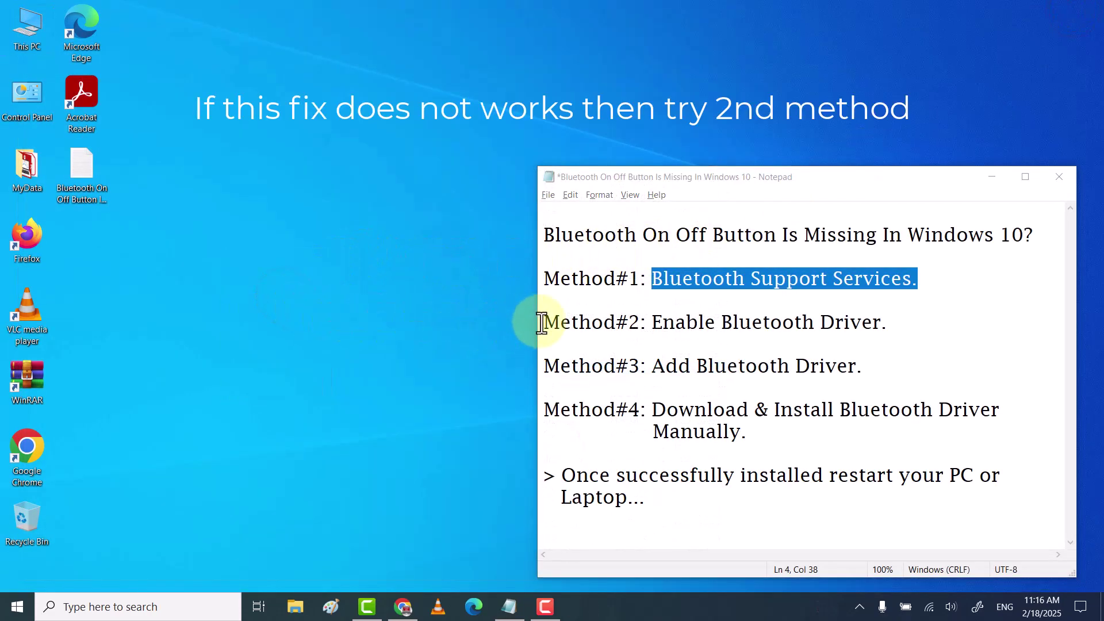
{"action": "left_click_drag", "start_coordinate": [542, 323], "coordinate": [890, 322]}
{"action": "left_click", "coordinate": [652, 323]}
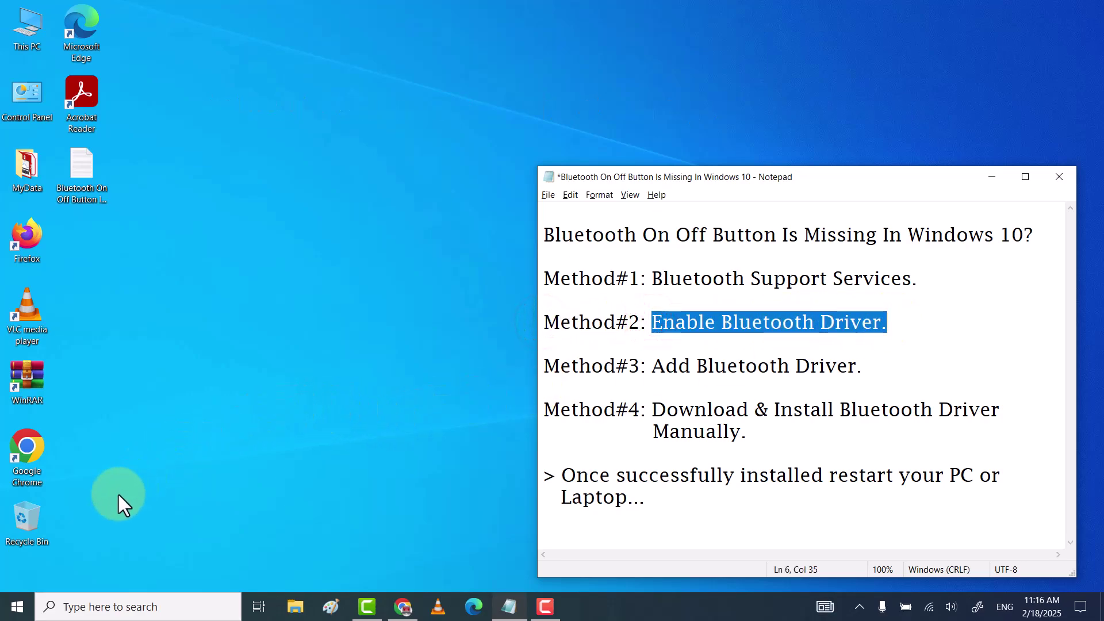
Step: Search Windows for "device" and open Device Manager
{"action": "left_click", "coordinate": [99, 606]}
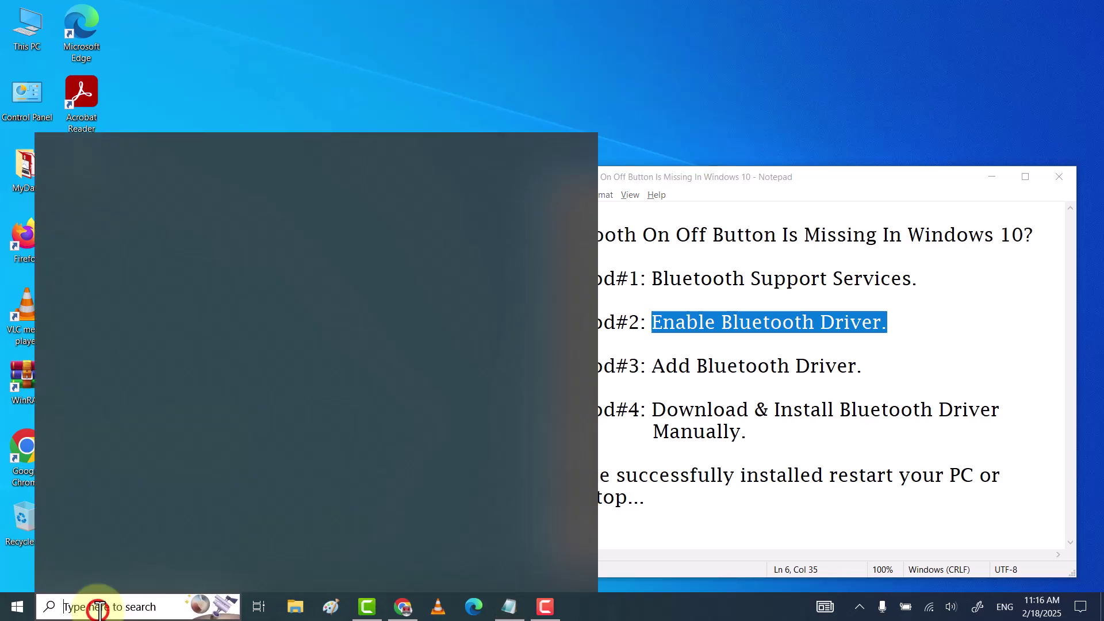
{"action": "type", "text": "devices"}
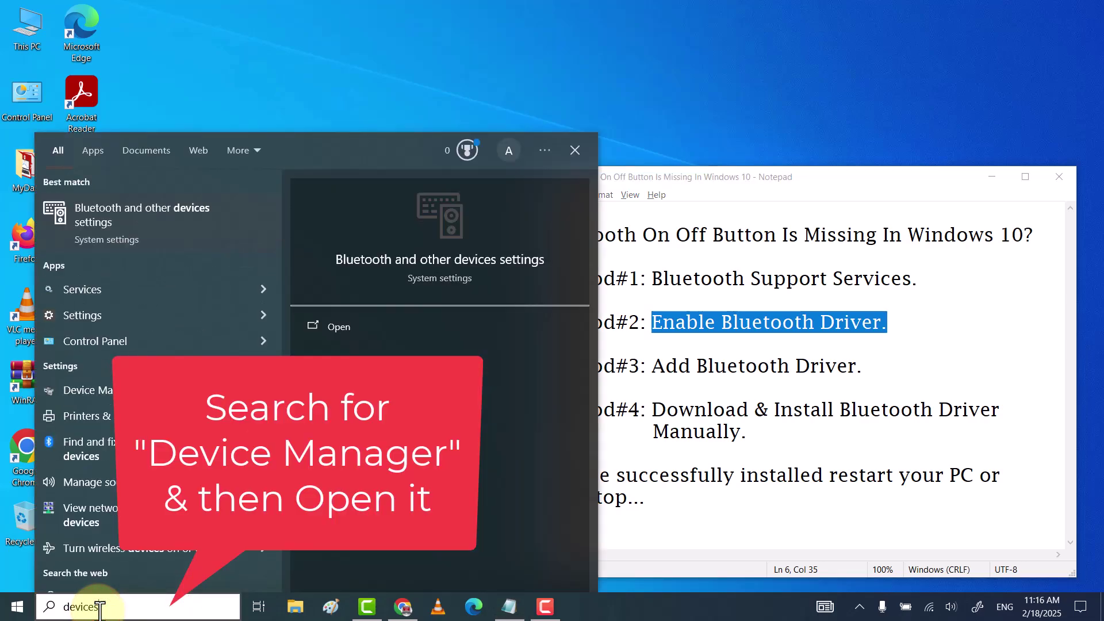
{"action": "key", "text": "BackSpace"}
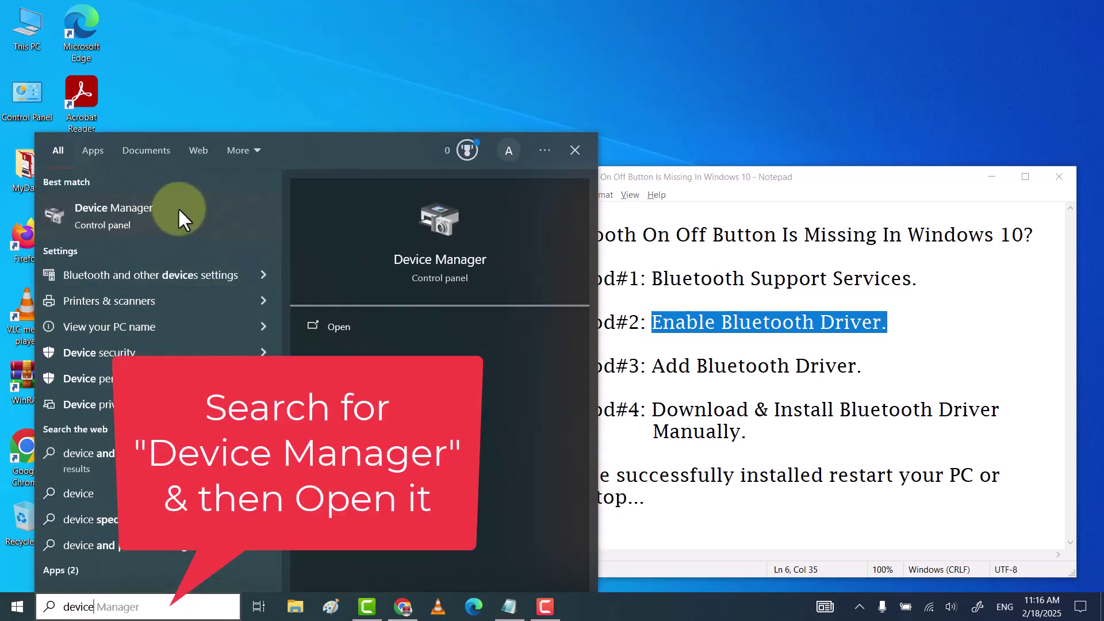
{"action": "left_click", "coordinate": [179, 206]}
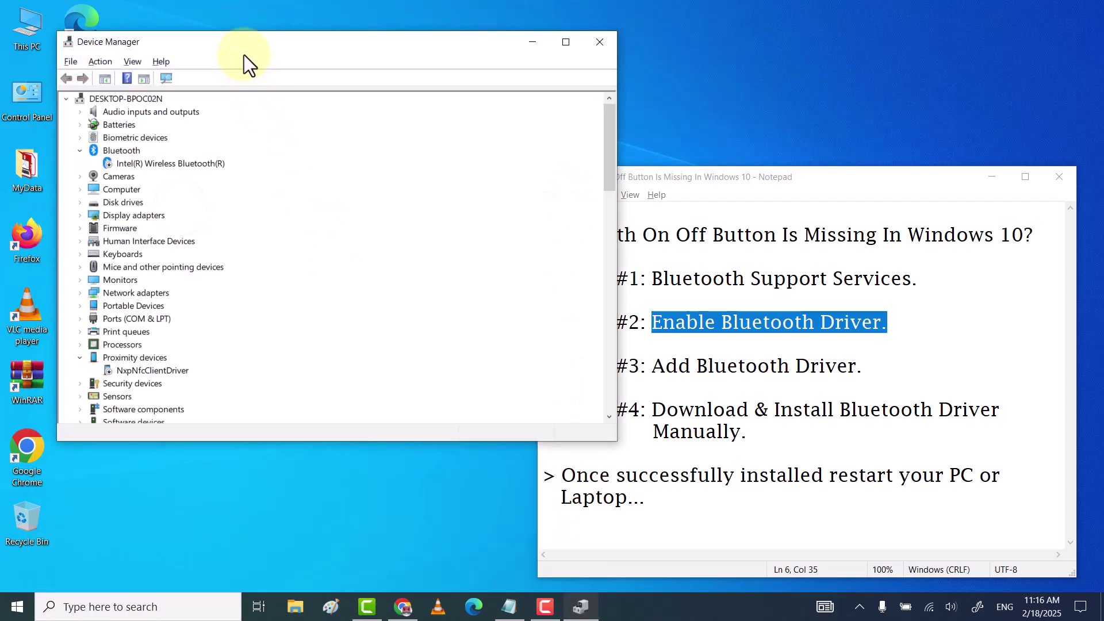
Step: Expand the Bluetooth category in Device Manager and enable the Intel(R) Wireless Bluetooth(R) device
{"action": "left_click_drag", "start_coordinate": [243, 55], "coordinate": [402, 78]}
{"action": "left_click", "coordinate": [239, 174]}
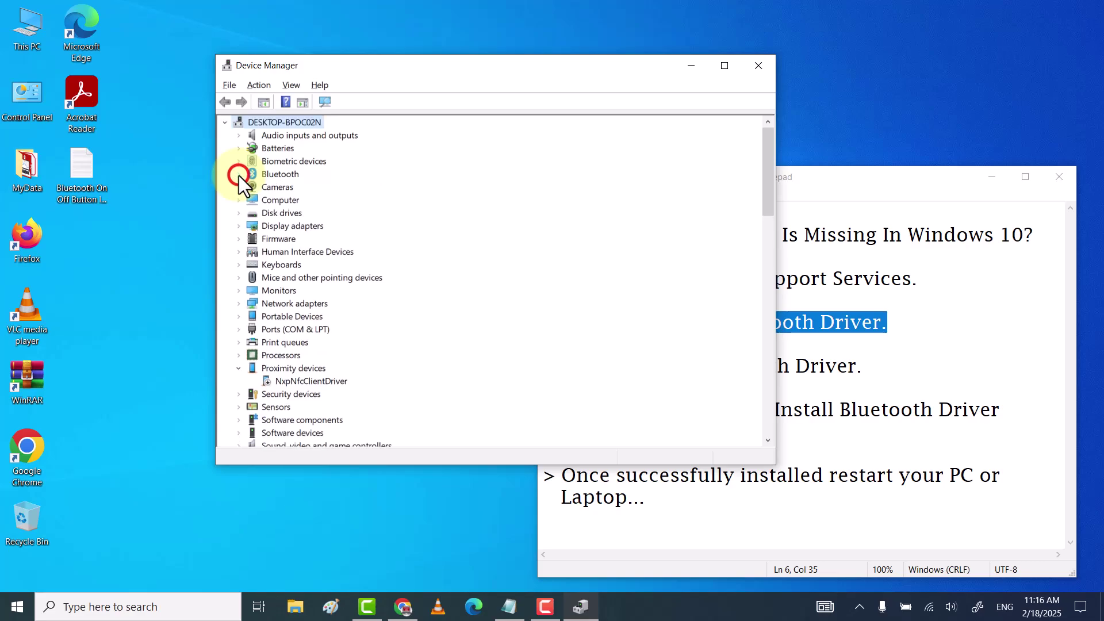
{"action": "left_click", "coordinate": [238, 174]}
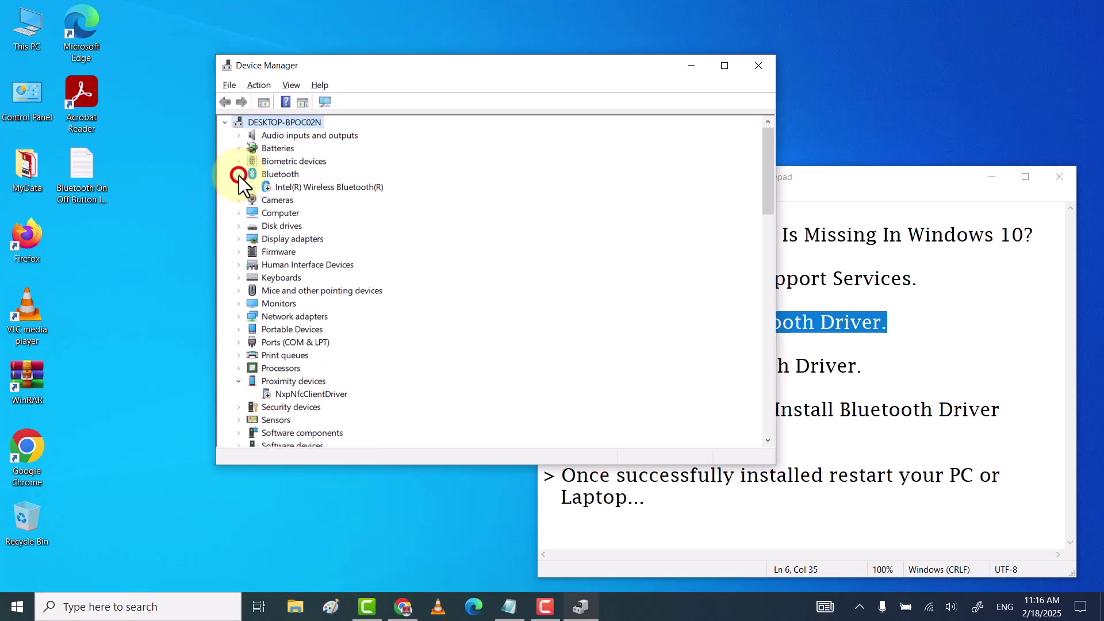
{"action": "left_click", "coordinate": [327, 184]}
{"action": "right_click", "coordinate": [327, 184]}
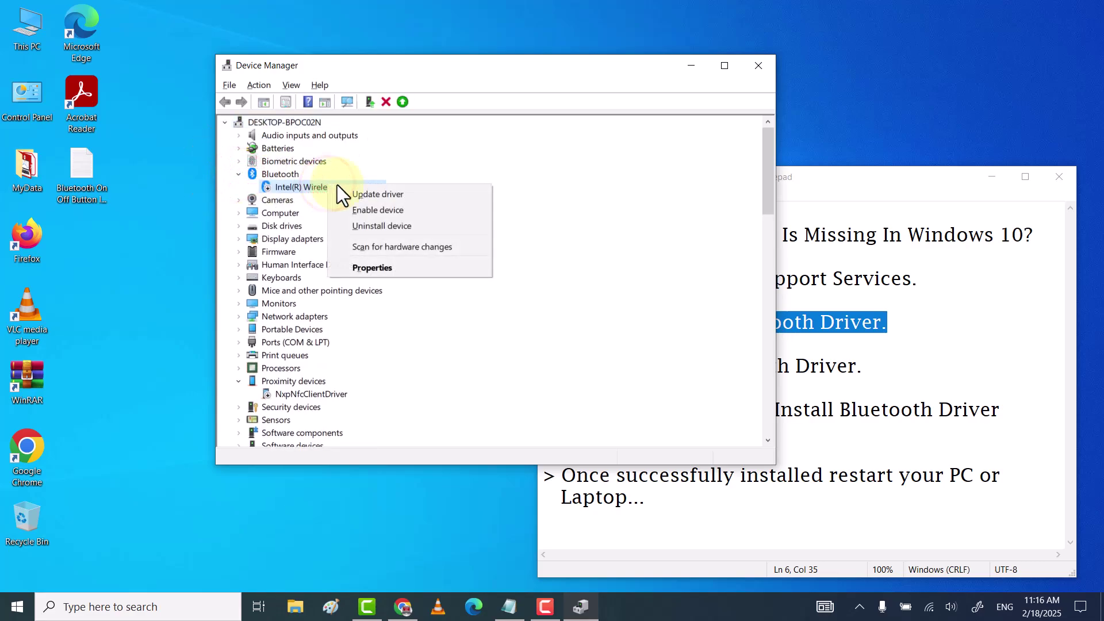
{"action": "left_click", "coordinate": [372, 210]}
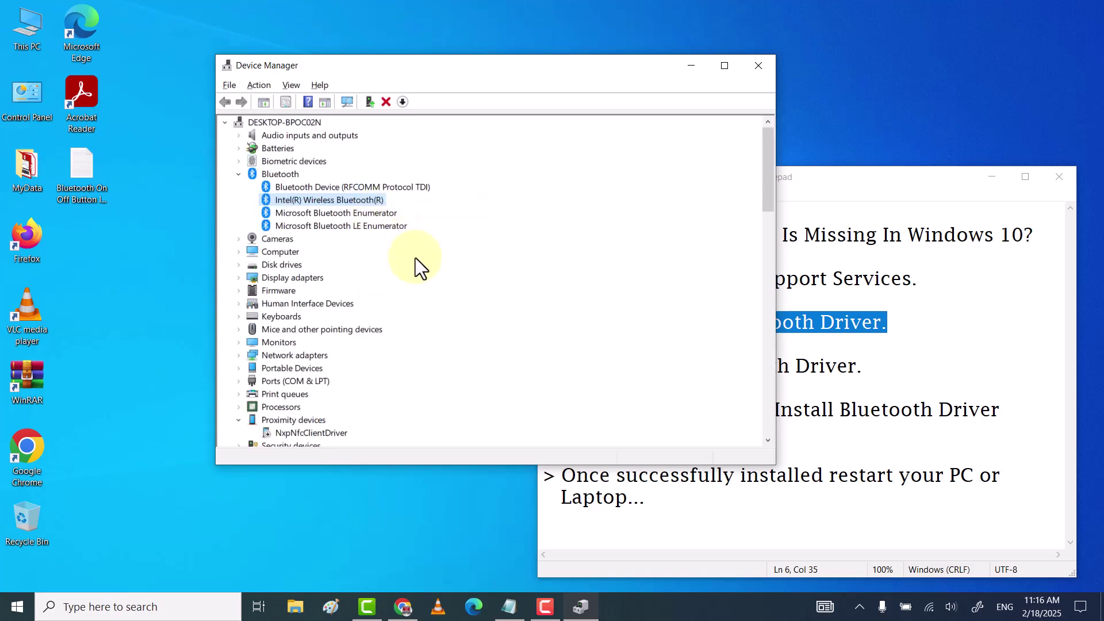
Step: Minimize Device Manager, refresh the desktop and highlight the Add Bluetooth Driver method in the Notepad list
{"action": "left_click", "coordinate": [690, 72]}
{"action": "right_click", "coordinate": [361, 241]}
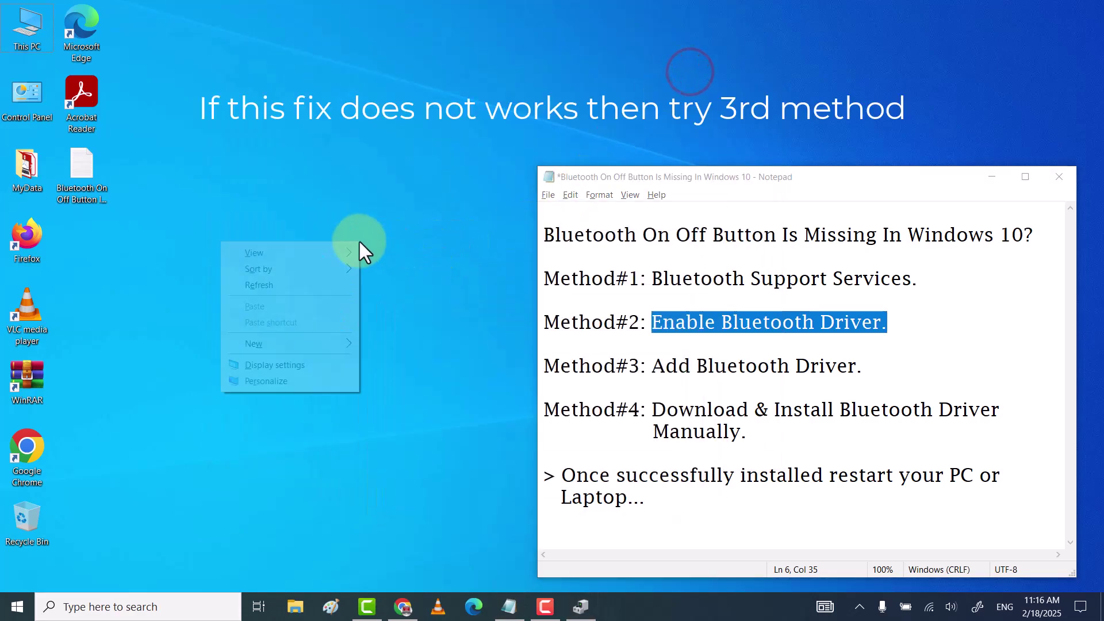
{"action": "left_click", "coordinate": [273, 288]}
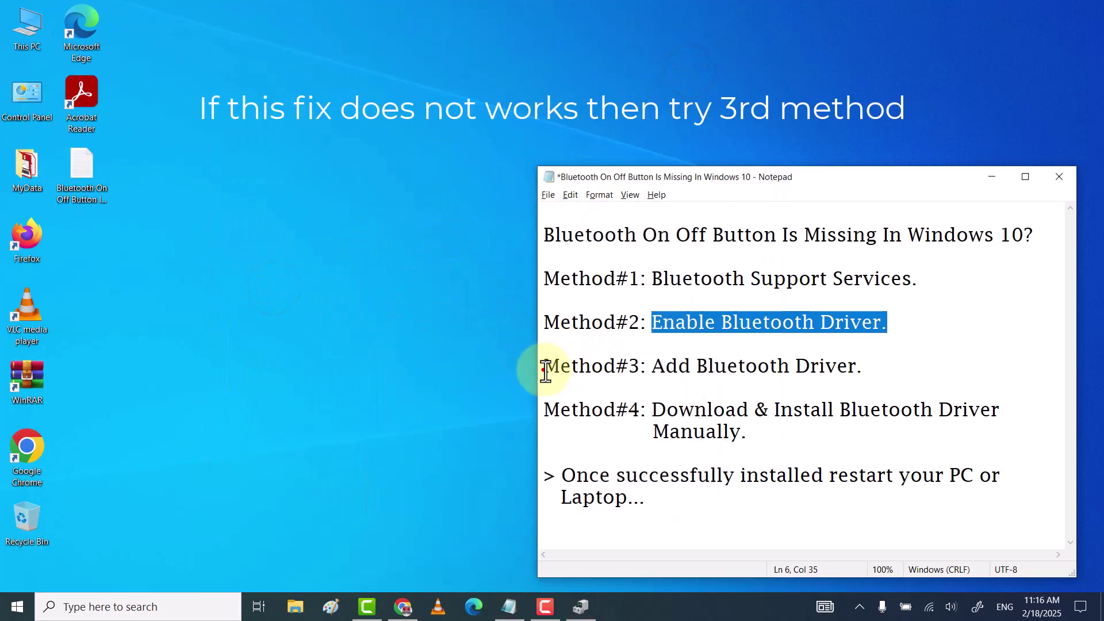
{"action": "left_click_drag", "start_coordinate": [546, 366], "coordinate": [863, 366]}
{"action": "left_click", "coordinate": [658, 366]}
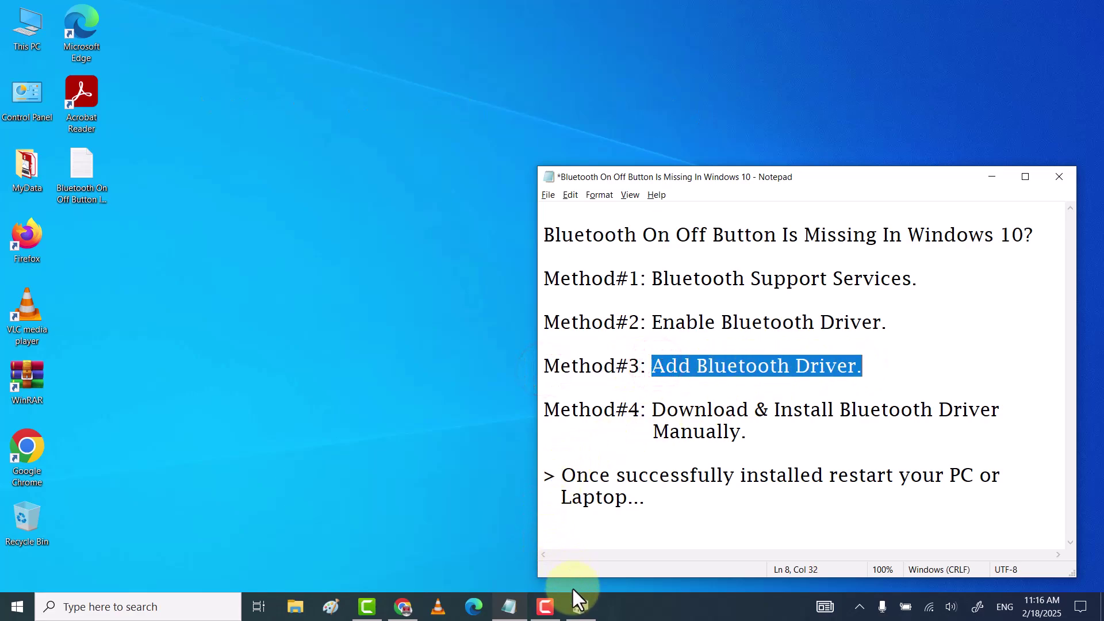
Step: Restore Device Manager, start adding legacy hardware and choose to install hardware manually selected from a list
{"action": "left_click", "coordinate": [581, 610]}
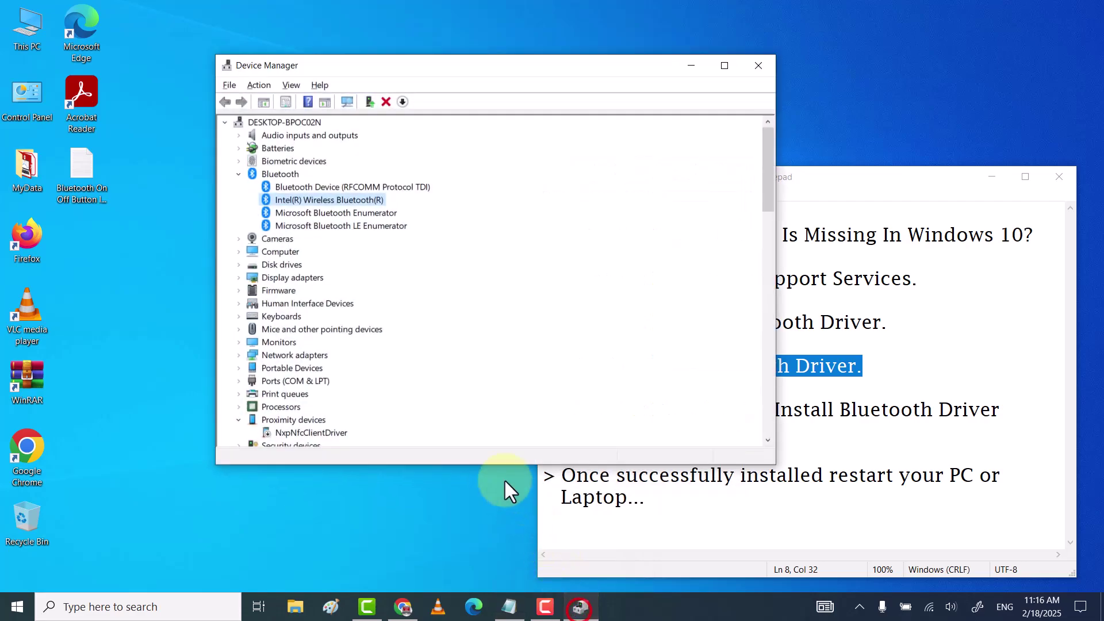
{"action": "left_click", "coordinate": [260, 84]}
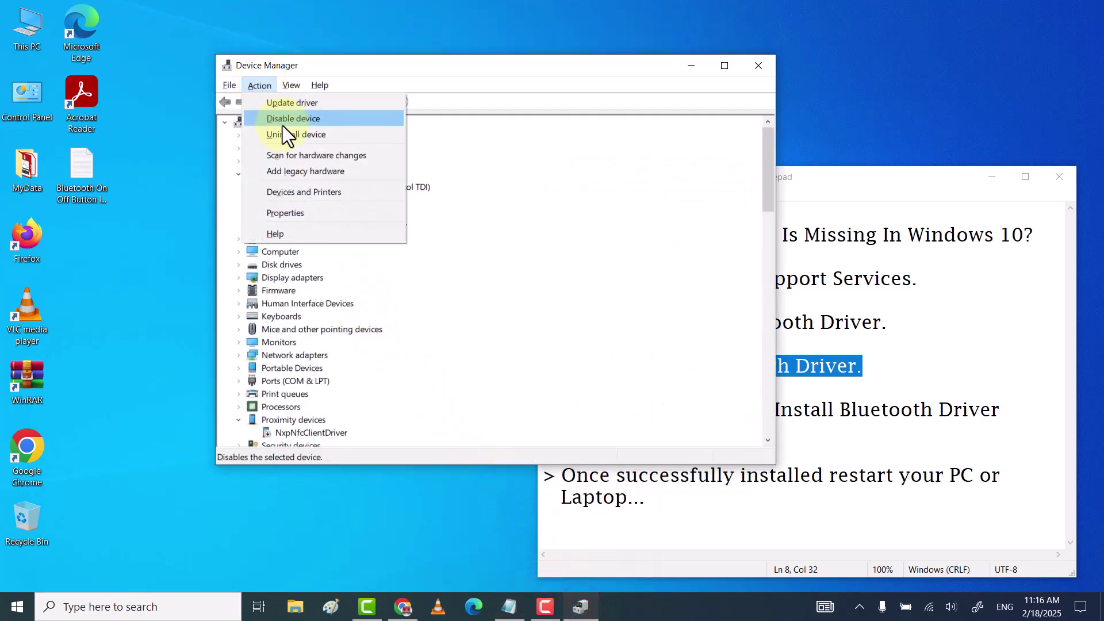
{"action": "left_click", "coordinate": [295, 172]}
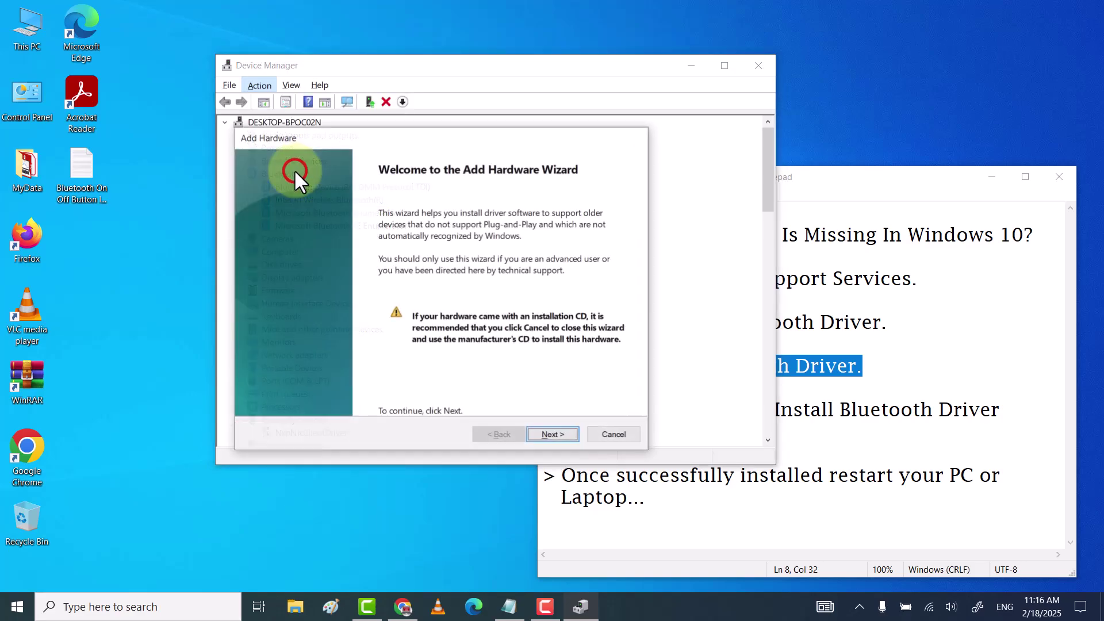
{"action": "left_click", "coordinate": [554, 433]}
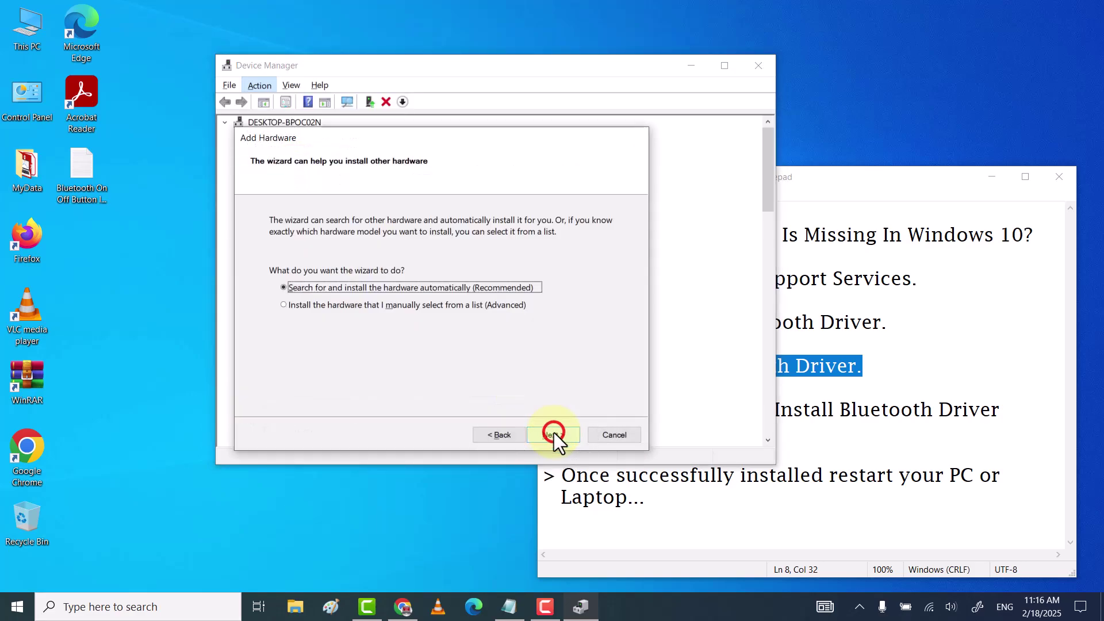
{"action": "left_click", "coordinate": [283, 307]}
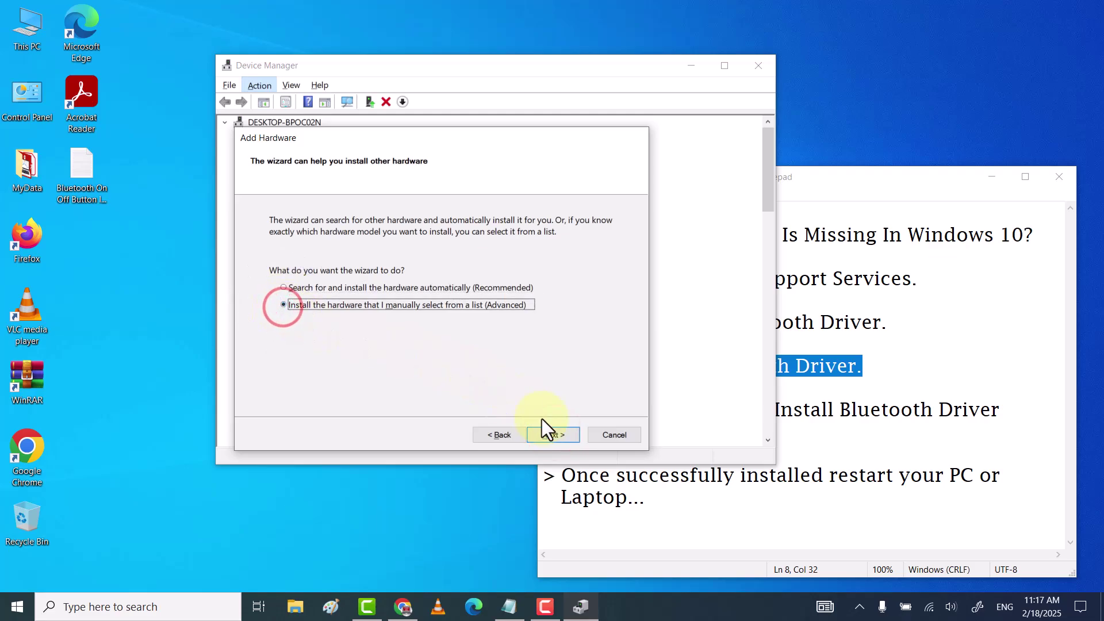
{"action": "left_click", "coordinate": [555, 433]}
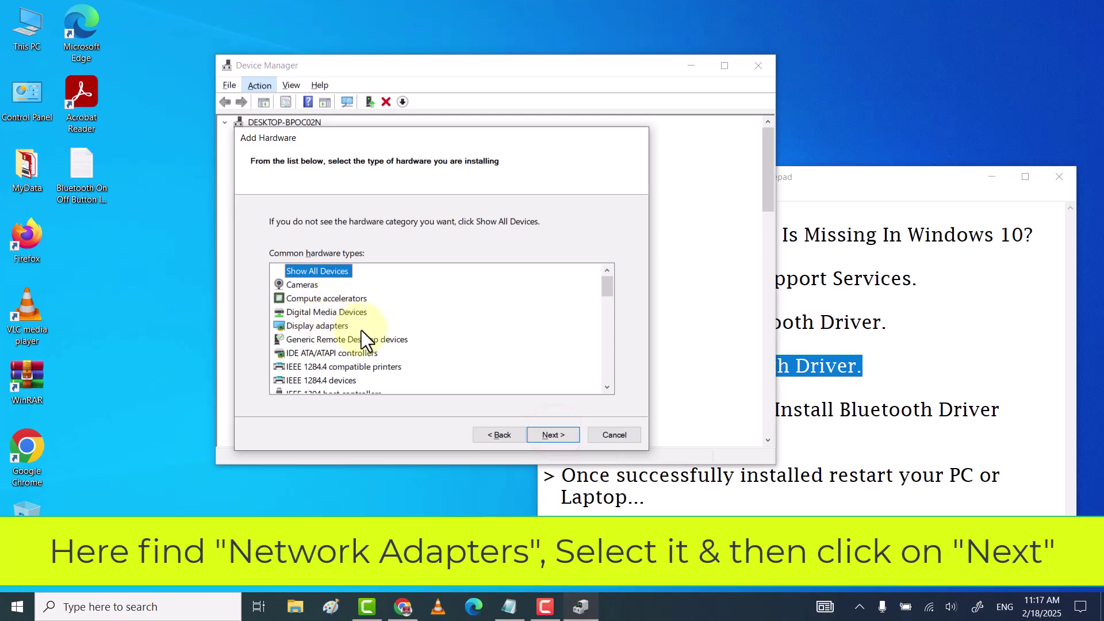
Step: Choose Network adapters as the hardware type in the Add Hardware wizard and continue to the driver selection
{"action": "scroll", "coordinate": [361, 331], "scroll_direction": "down", "scroll_amount": 3}
{"action": "scroll", "coordinate": [361, 330], "scroll_direction": "down", "scroll_amount": 2}
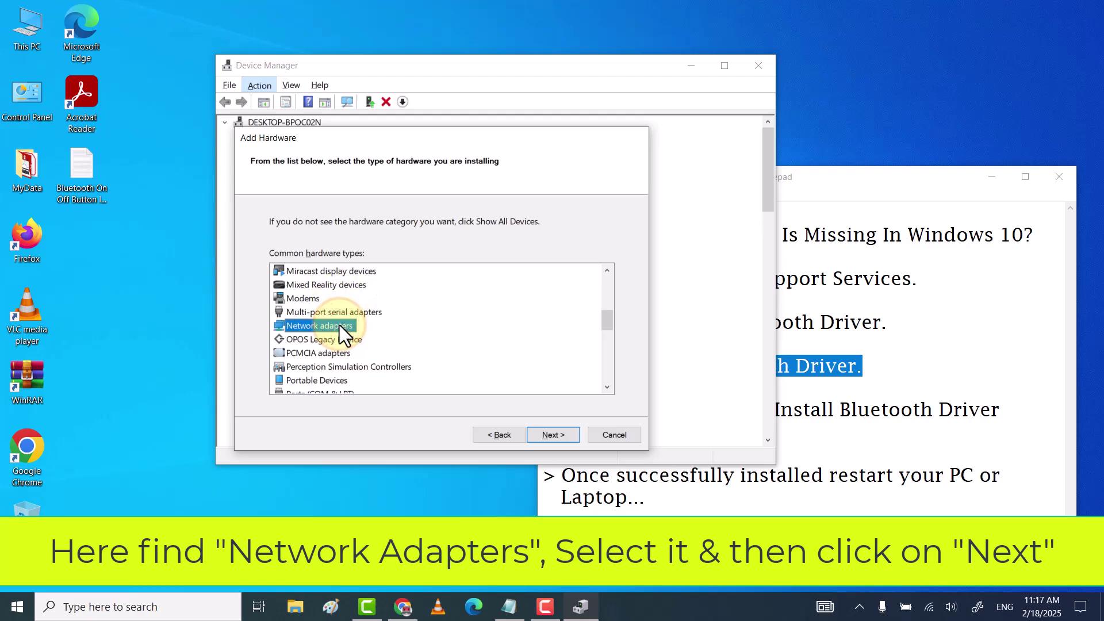
{"action": "left_click", "coordinate": [555, 433]}
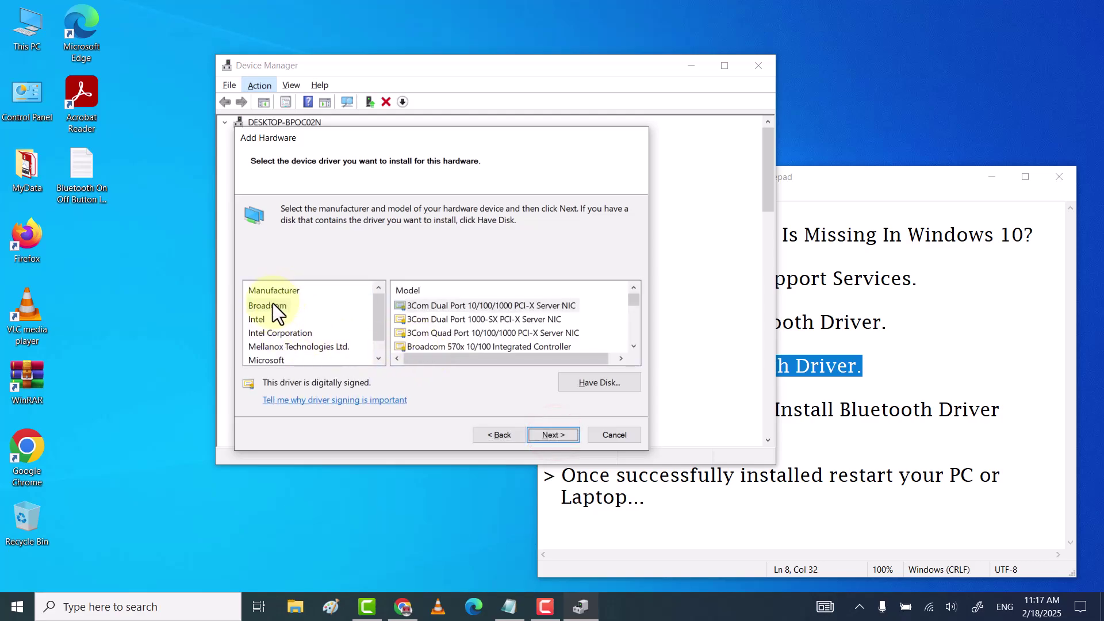
Step: Browse the network adapter models offered by Broadcom, Intel Corporation, Mellanox Technologies Ltd. and Microsoft
{"action": "left_click", "coordinate": [272, 303]}
{"action": "left_click", "coordinate": [634, 346]}
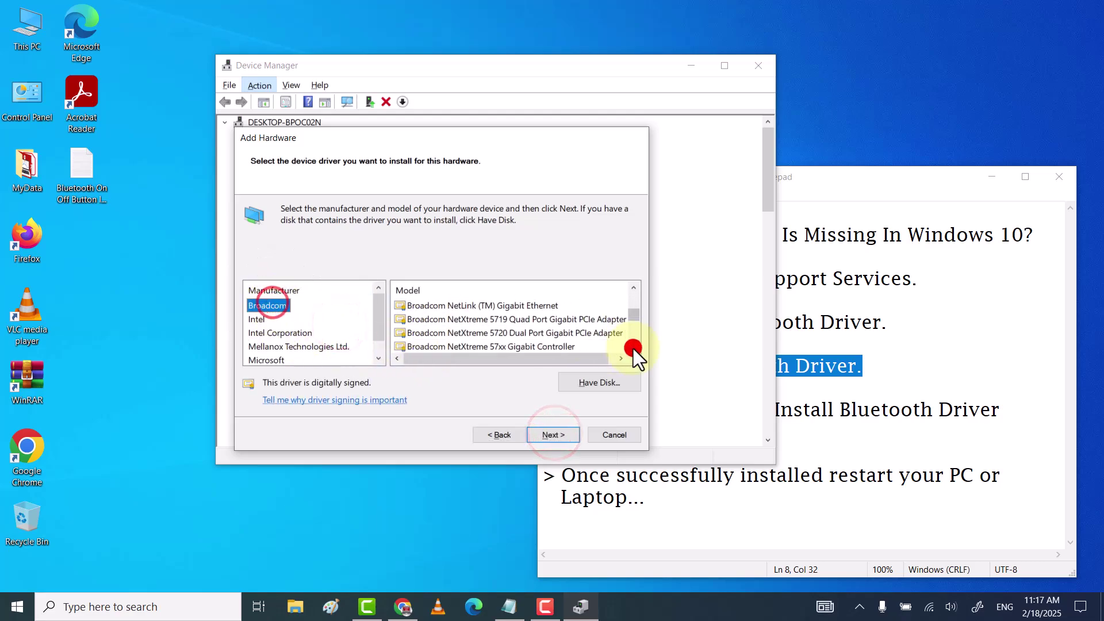
{"action": "key", "text": "Down"}
{"action": "key", "text": "Down"}
{"action": "scroll", "coordinate": [632, 333], "scroll_direction": "down", "scroll_amount": 10}
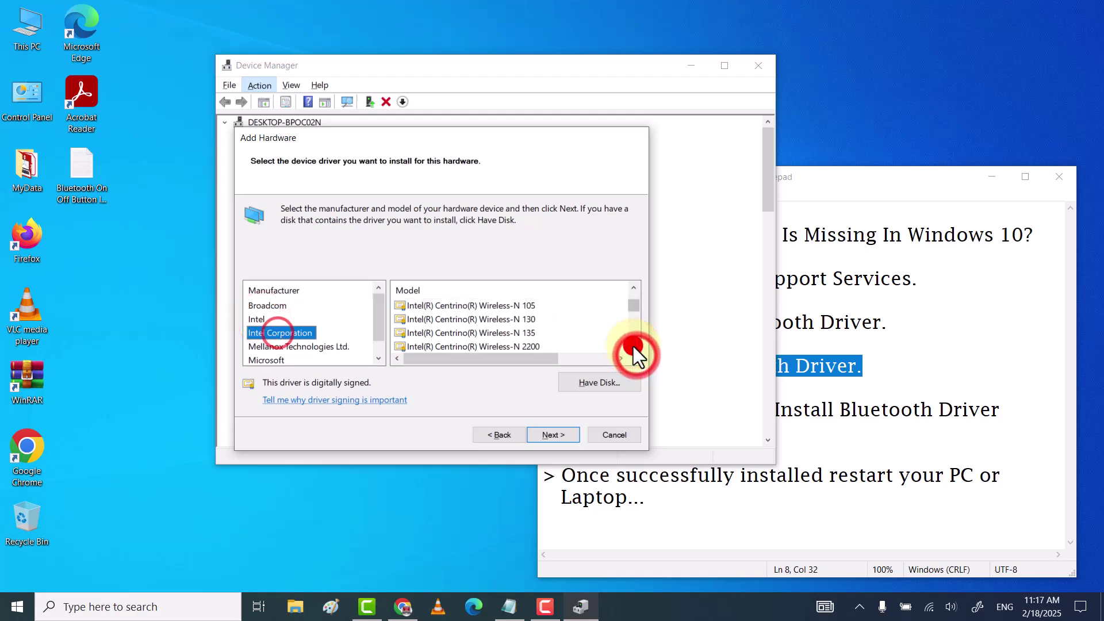
{"action": "left_click", "coordinate": [378, 357]}
{"action": "left_click", "coordinate": [338, 333]}
{"action": "left_click", "coordinate": [634, 345]}
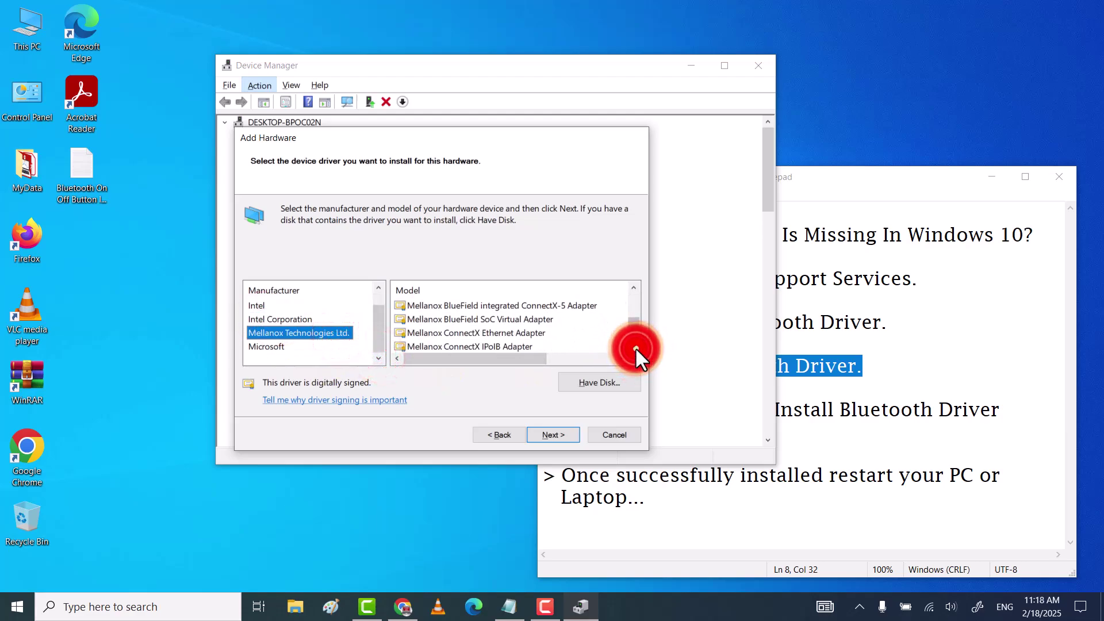
{"action": "key", "text": "Down"}
{"action": "left_click", "coordinate": [634, 359]}
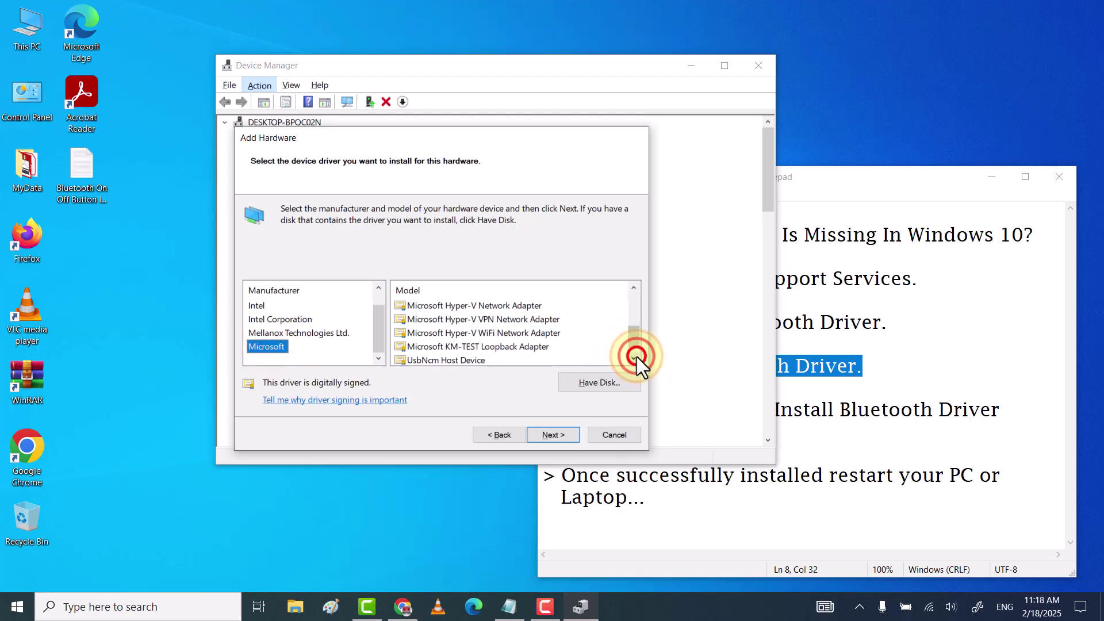
{"action": "left_click", "coordinate": [634, 358]}
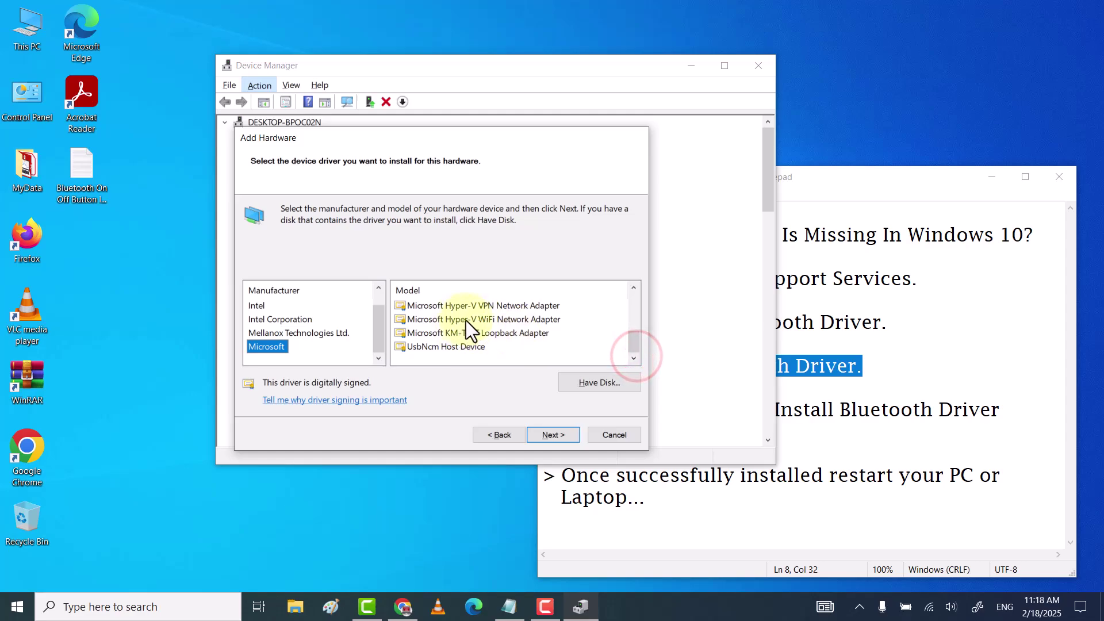
{"action": "scroll", "coordinate": [530, 335], "scroll_direction": "up", "scroll_amount": 3}
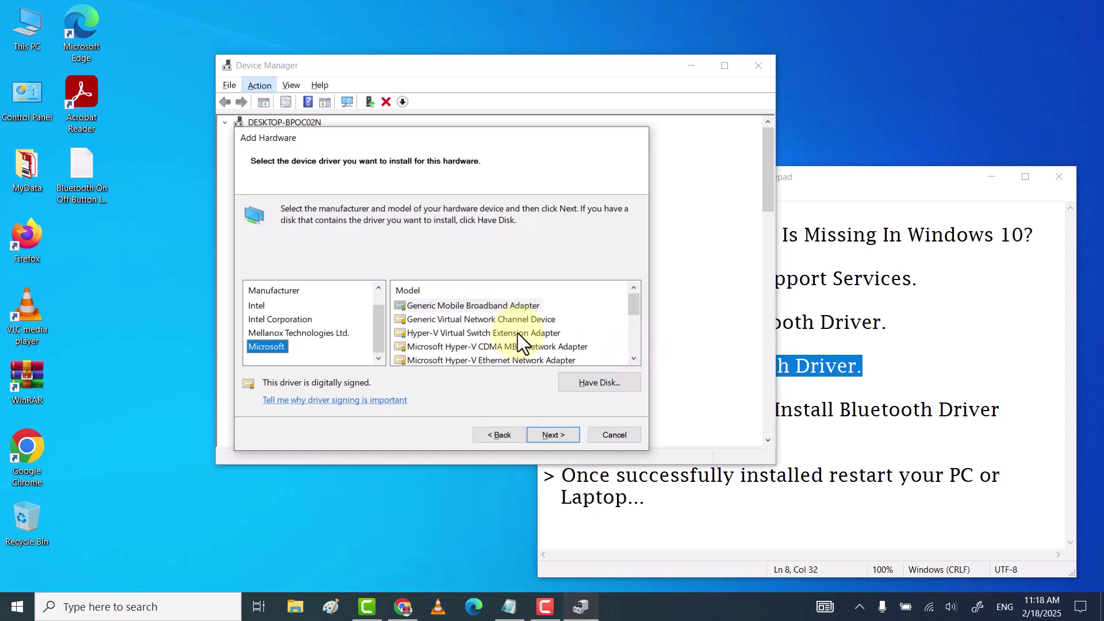
Step: Select the Generic Mobile Broadband Adapter model, then cancel the Add Hardware wizard and close Device Manager
{"action": "left_click", "coordinate": [483, 306]}
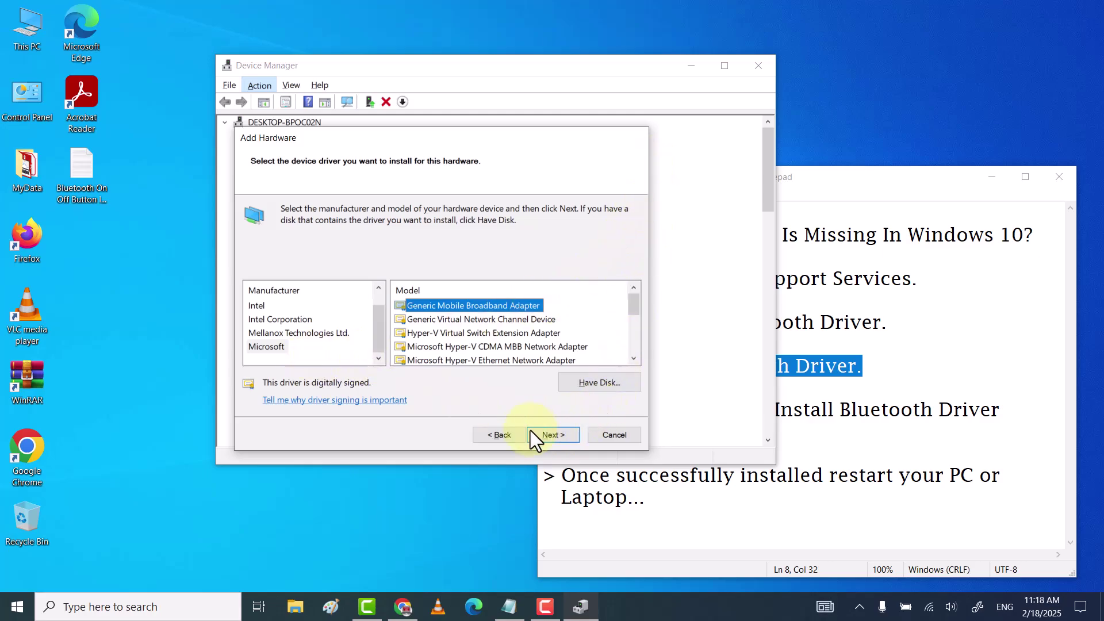
{"action": "left_click", "coordinate": [613, 434]}
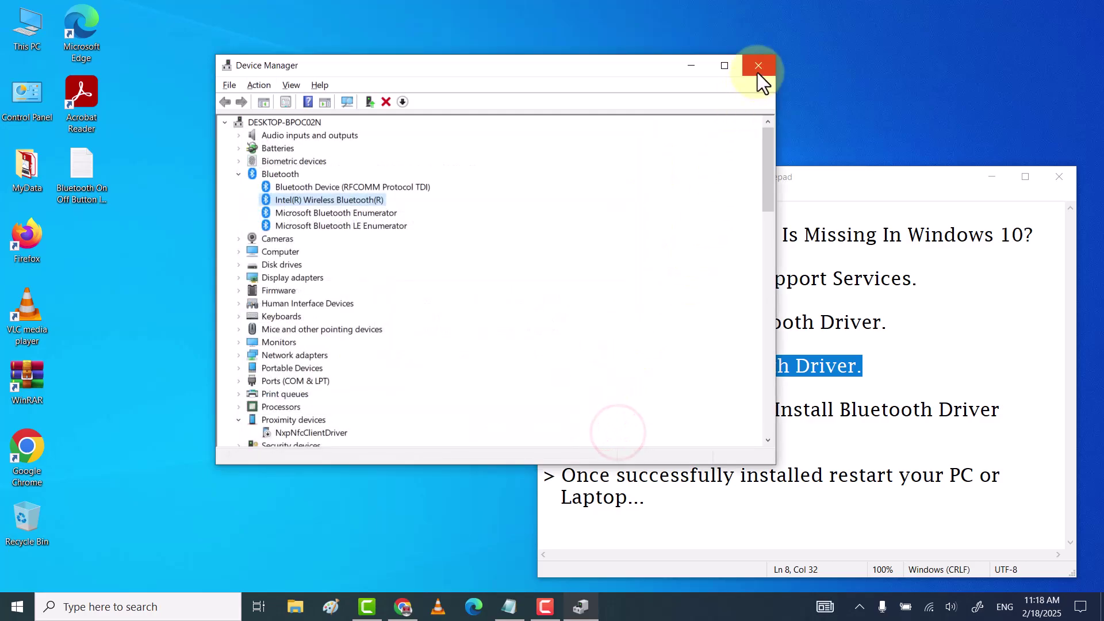
{"action": "left_click", "coordinate": [758, 72]}
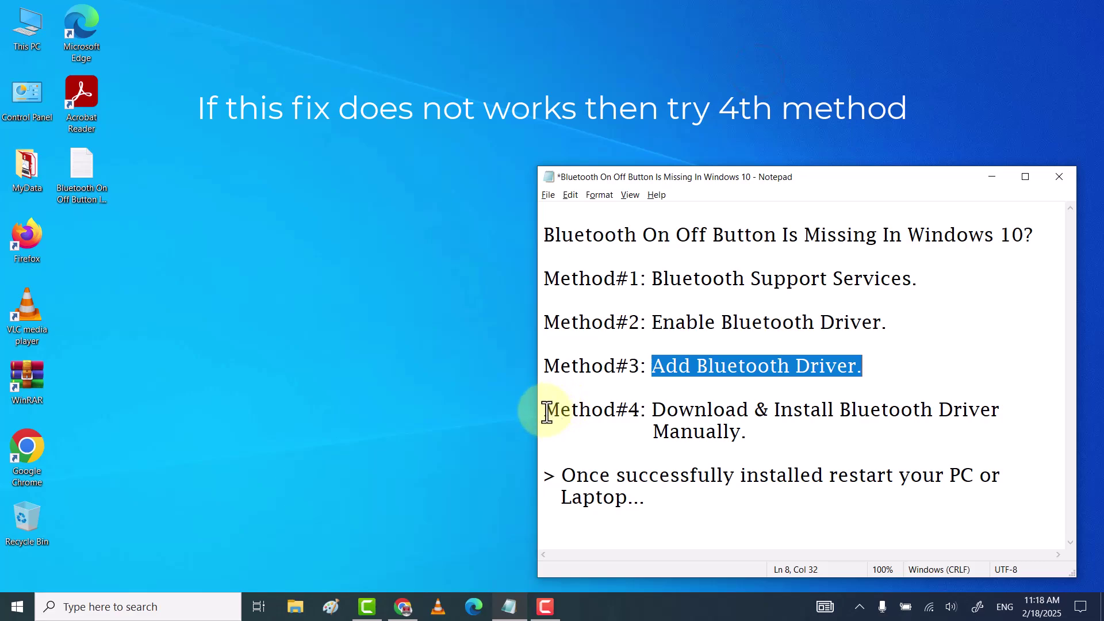
Step: Highlight the Download & Install Bluetooth Driver Manually method in the Notepad list
{"action": "left_click_drag", "start_coordinate": [545, 409], "coordinate": [1011, 402]}
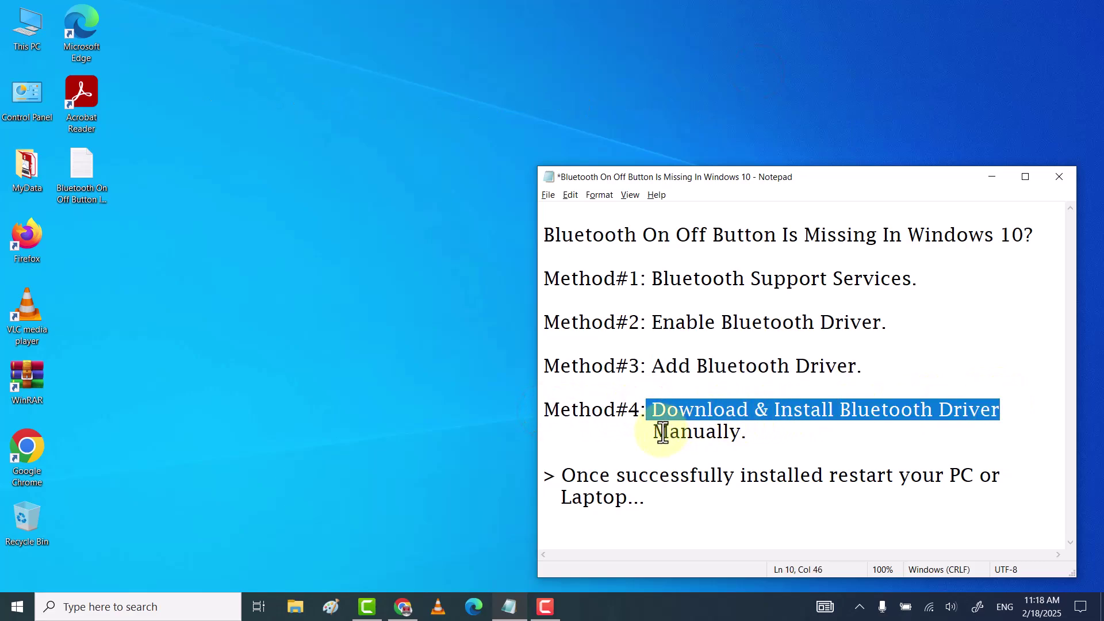
{"action": "left_click_drag", "start_coordinate": [651, 438], "coordinate": [757, 436]}
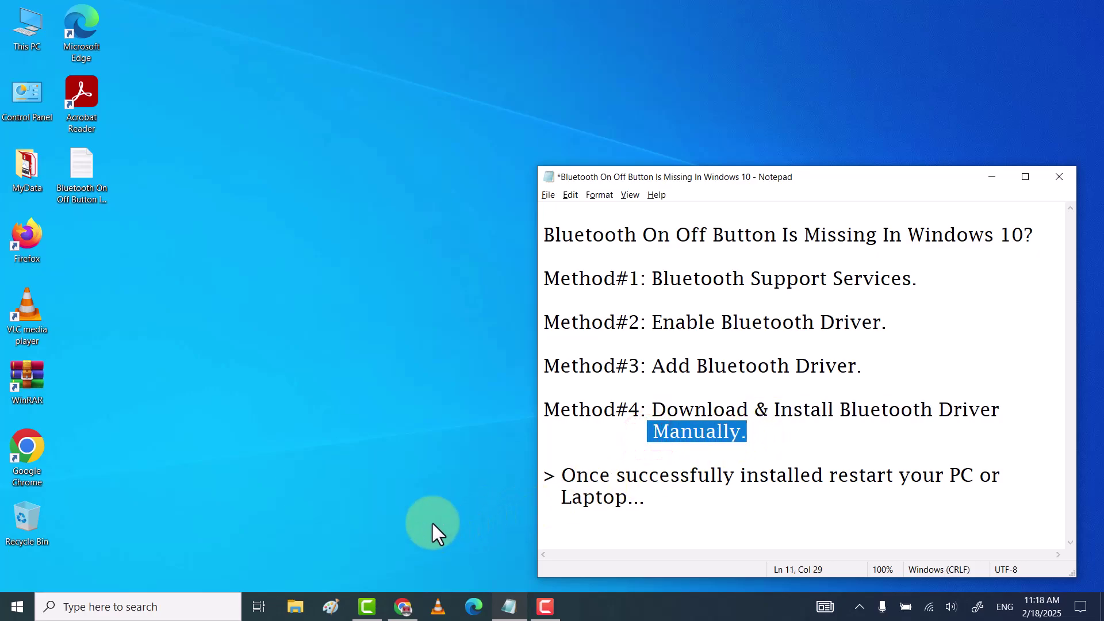
Step: Switch to Chrome, search Google for "intel bluetooth driver for windows 10" and open Intel's Wireless Bluetooth Drivers result for Windows 10
{"action": "left_click", "coordinate": [404, 607]}
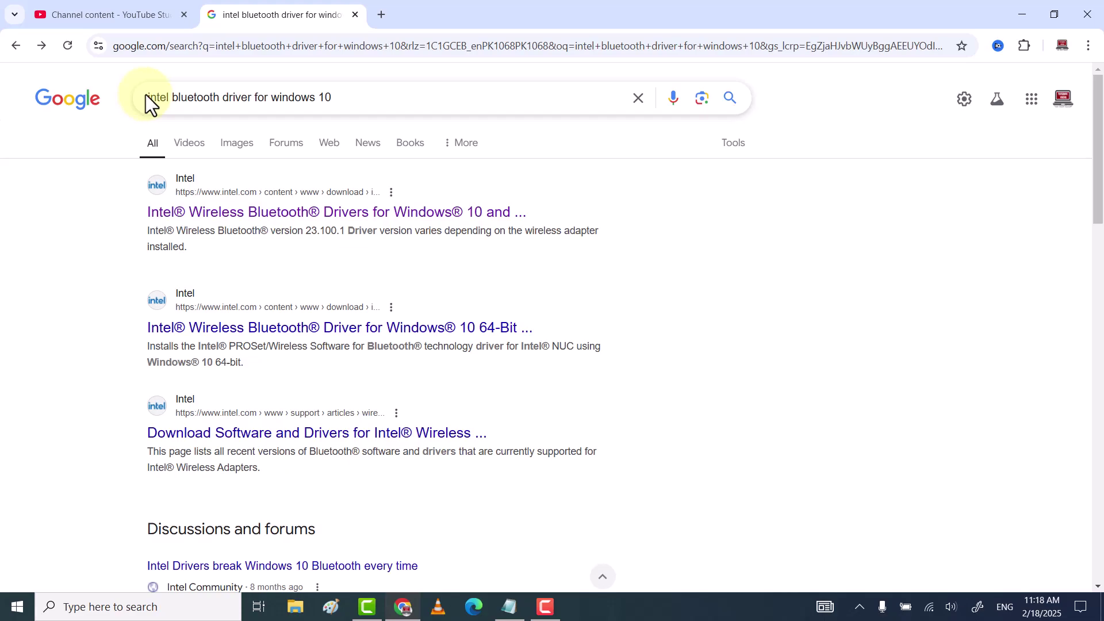
{"action": "left_click_drag", "start_coordinate": [151, 98], "coordinate": [334, 96]}
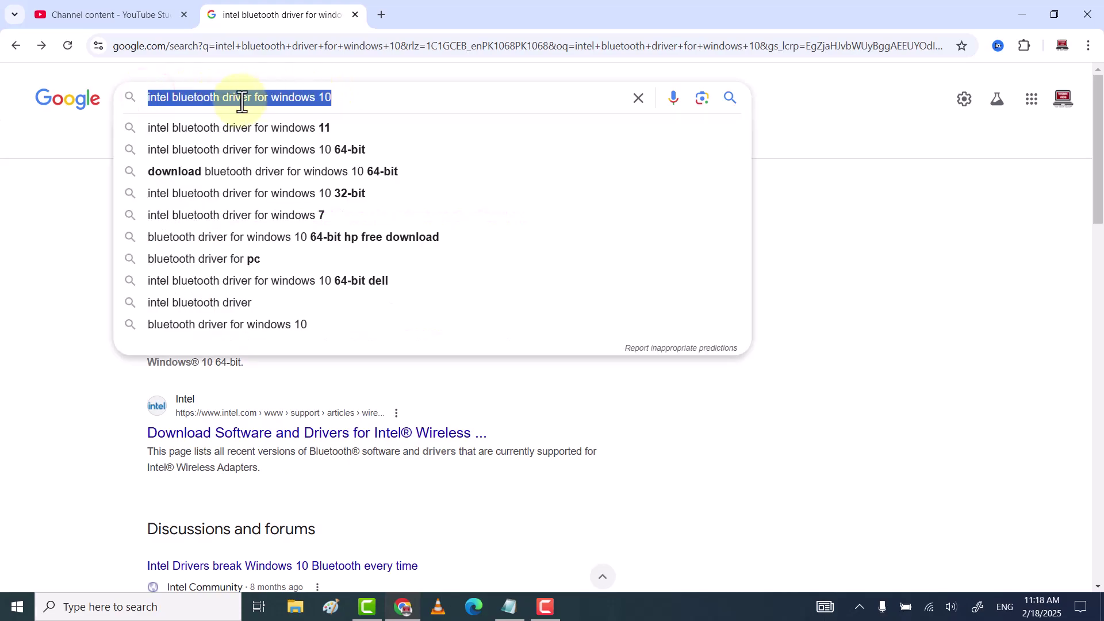
{"action": "left_click", "coordinate": [376, 104]}
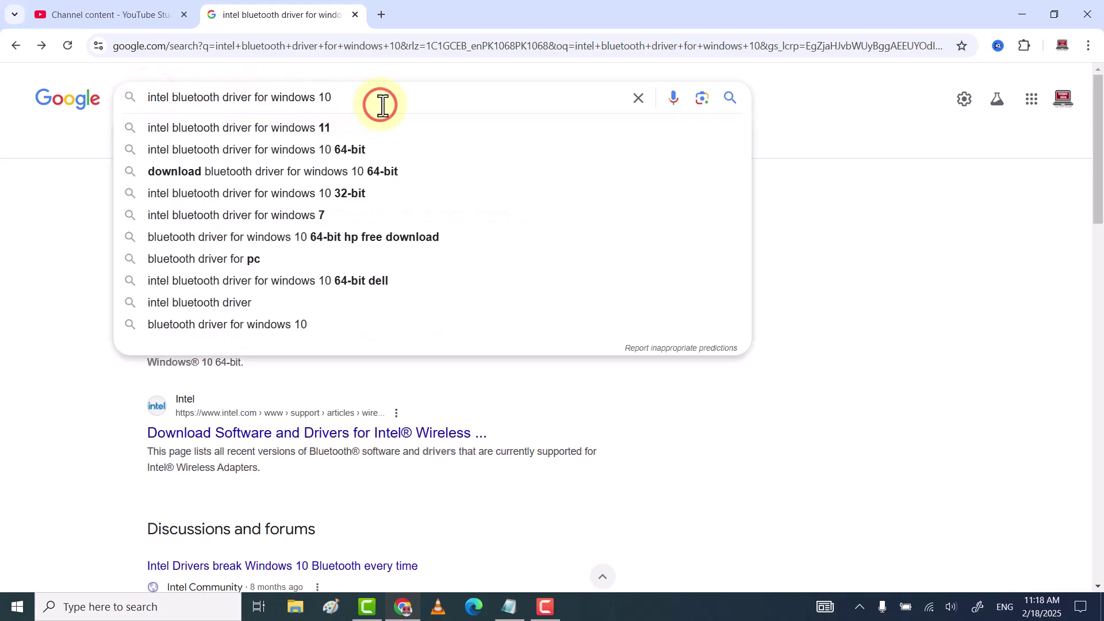
{"action": "key", "text": "Return"}
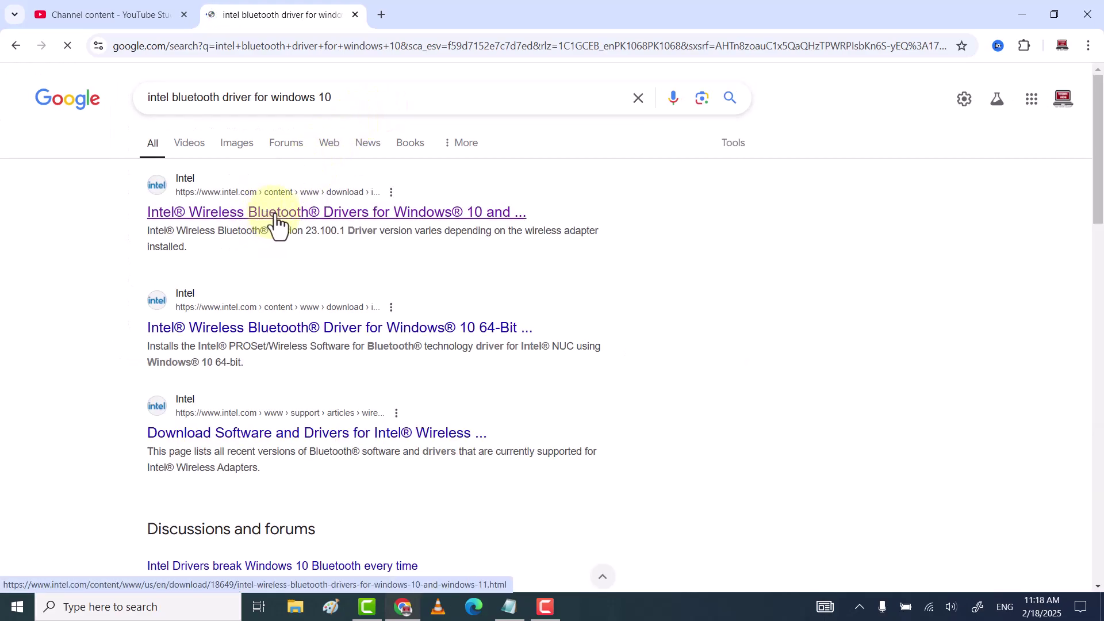
{"action": "left_click", "coordinate": [275, 214]}
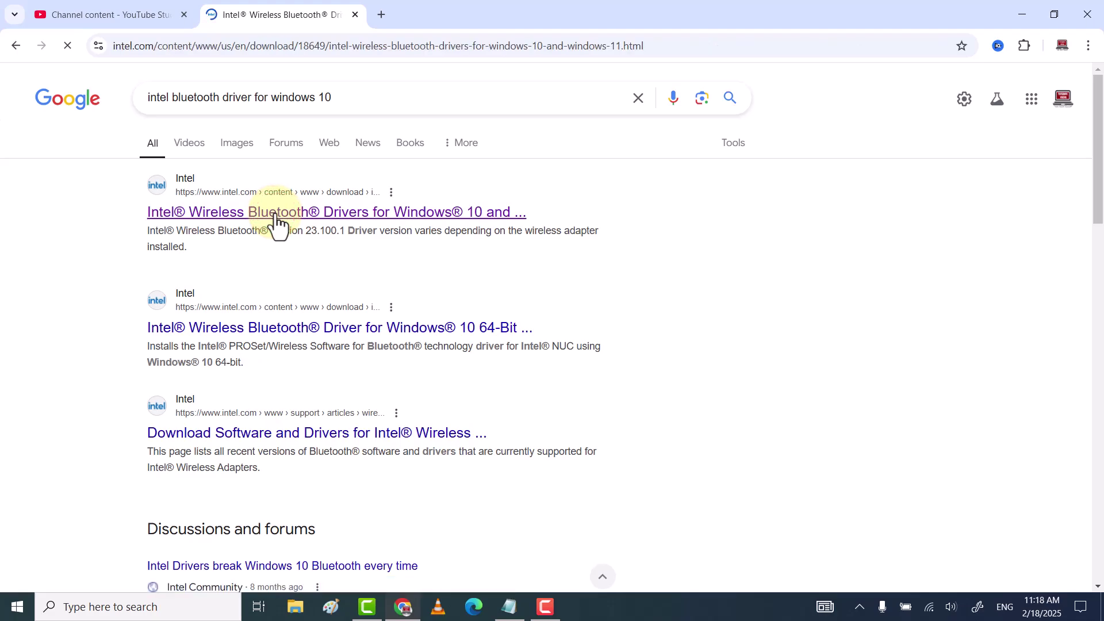
Step: Download BT-23.100.1-64UWD-Win10-Win11.exe from the Intel page and accept the terms of the software license agreement
{"action": "scroll", "coordinate": [371, 357], "scroll_direction": "down", "scroll_amount": 2}
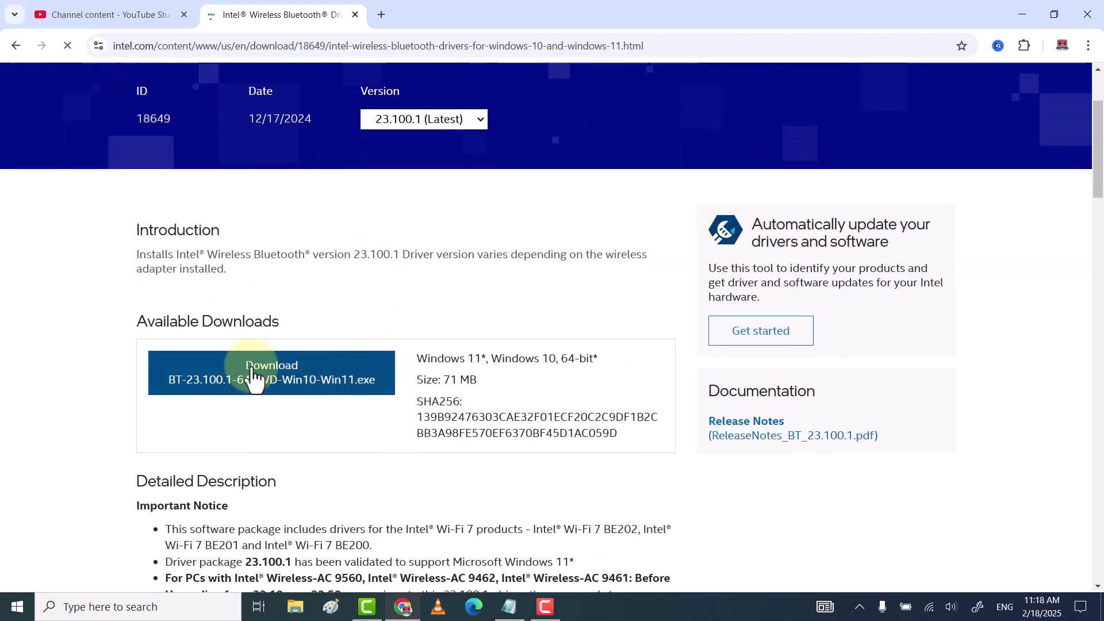
{"action": "left_click", "coordinate": [300, 376]}
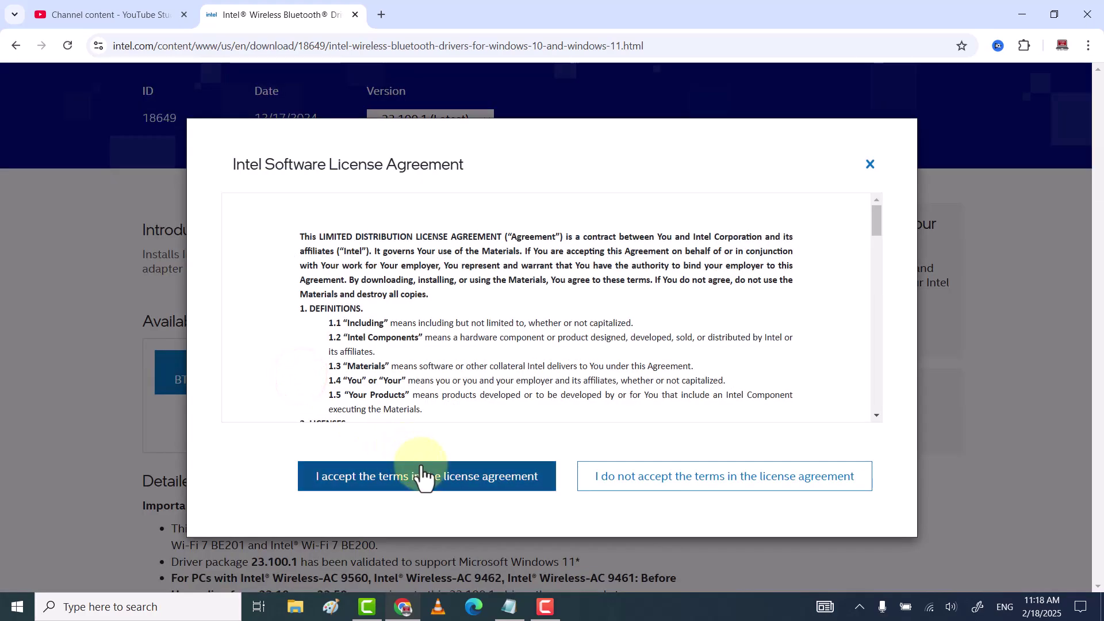
{"action": "left_click", "coordinate": [428, 478]}
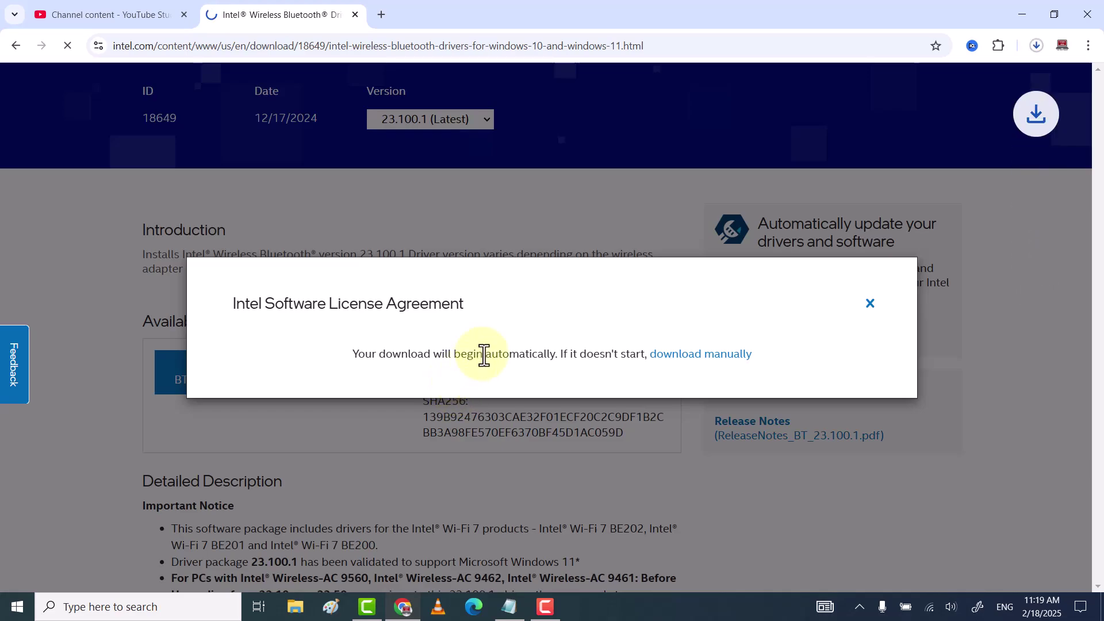
Step: Show the downloaded Intel Bluetooth installer in its folder, run it as administrator and minimize the File Explorer and Notepad windows
{"action": "left_click", "coordinate": [1036, 51]}
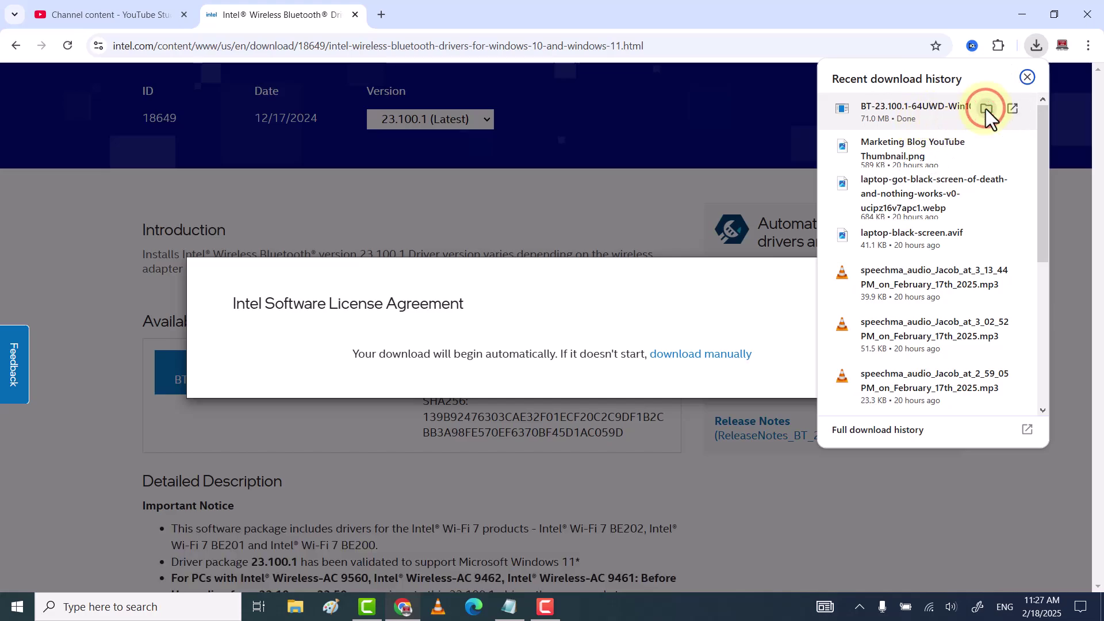
{"action": "left_click", "coordinate": [986, 109]}
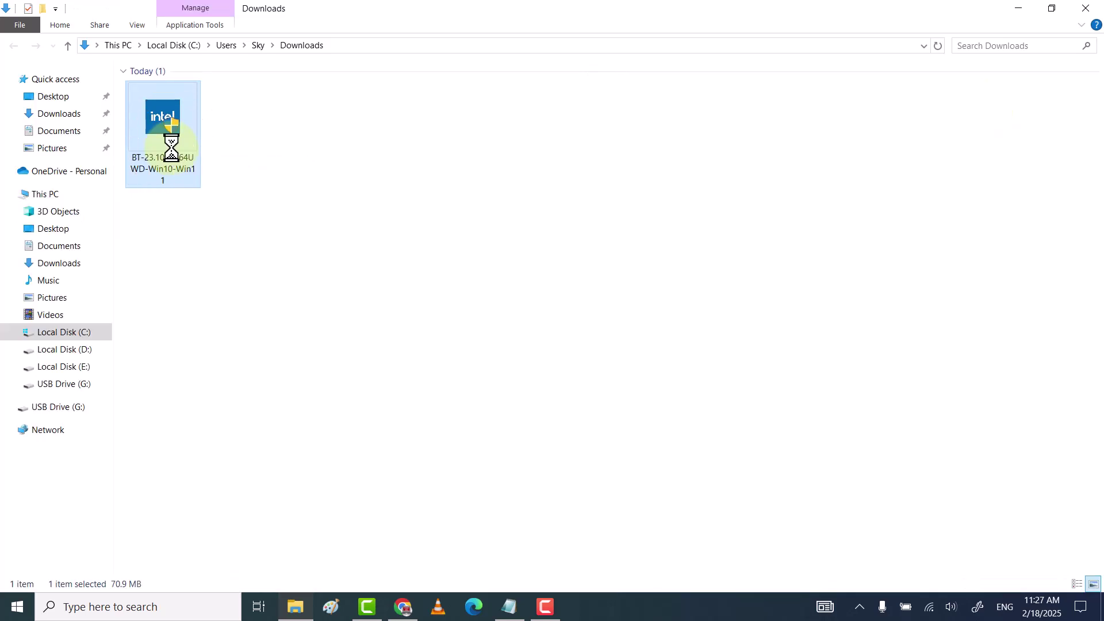
{"action": "right_click", "coordinate": [171, 146]}
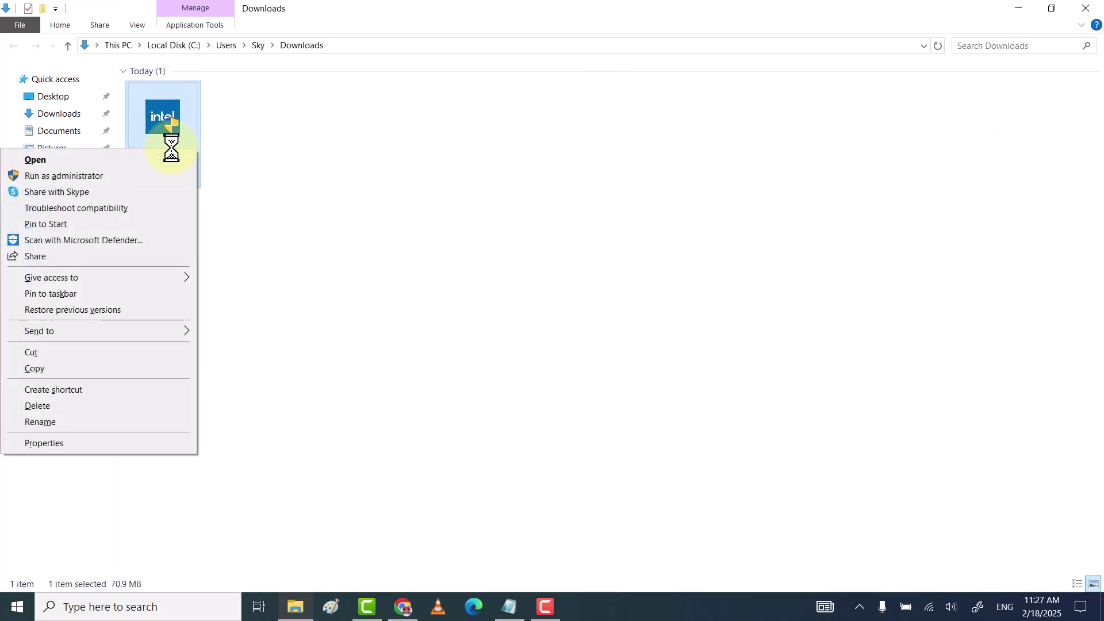
{"action": "left_click", "coordinate": [98, 176]}
{"action": "left_click", "coordinate": [487, 420]}
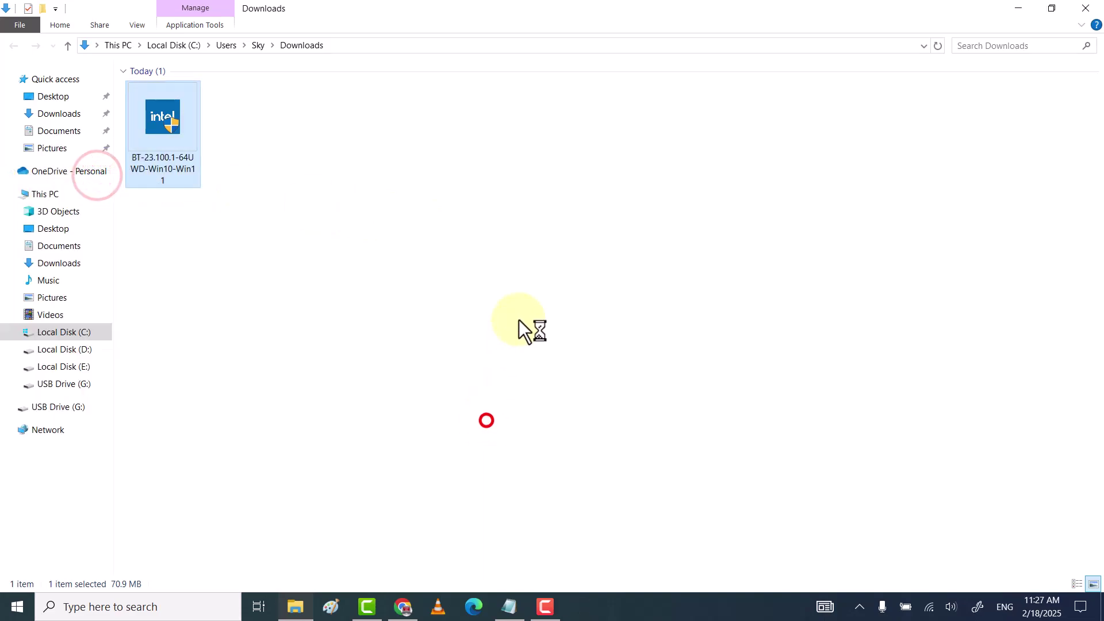
{"action": "left_click", "coordinate": [1019, 8]}
{"action": "left_click", "coordinate": [986, 177]}
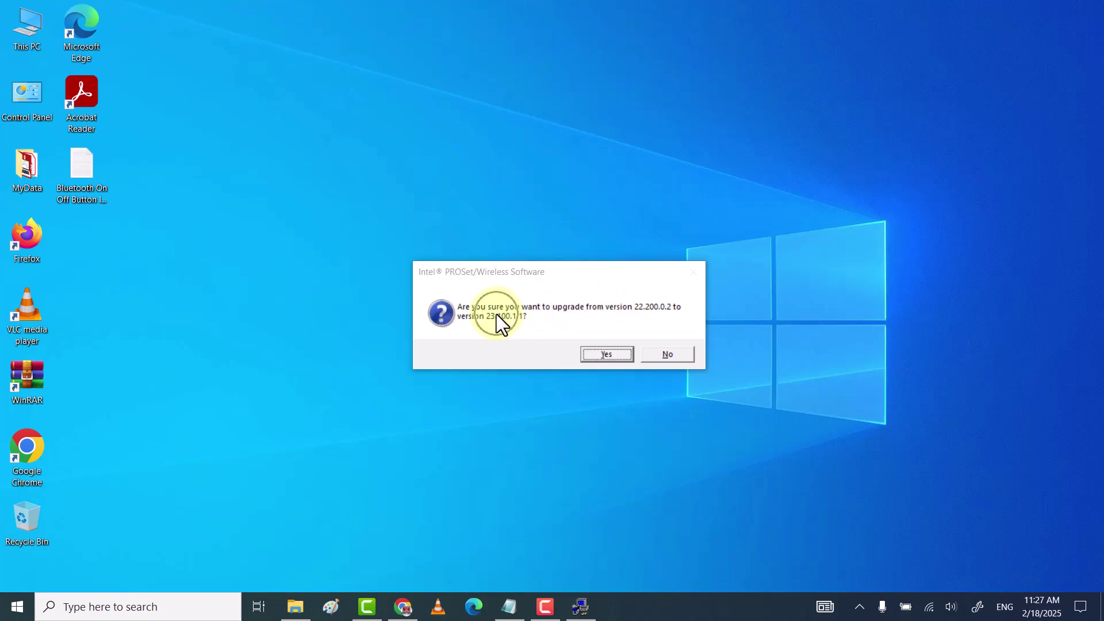
Step: Confirm the Intel PROSet/Wireless version upgrade and proceed through the setup wizard, accepting the End-User License Agreement
{"action": "left_click", "coordinate": [602, 358]}
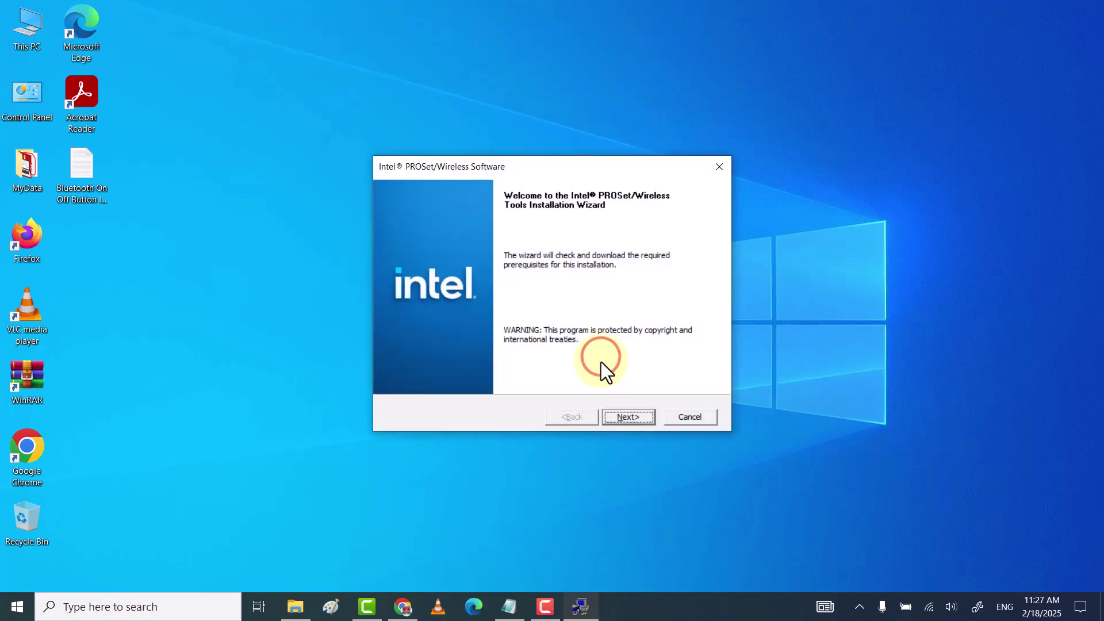
{"action": "left_click", "coordinate": [630, 414]}
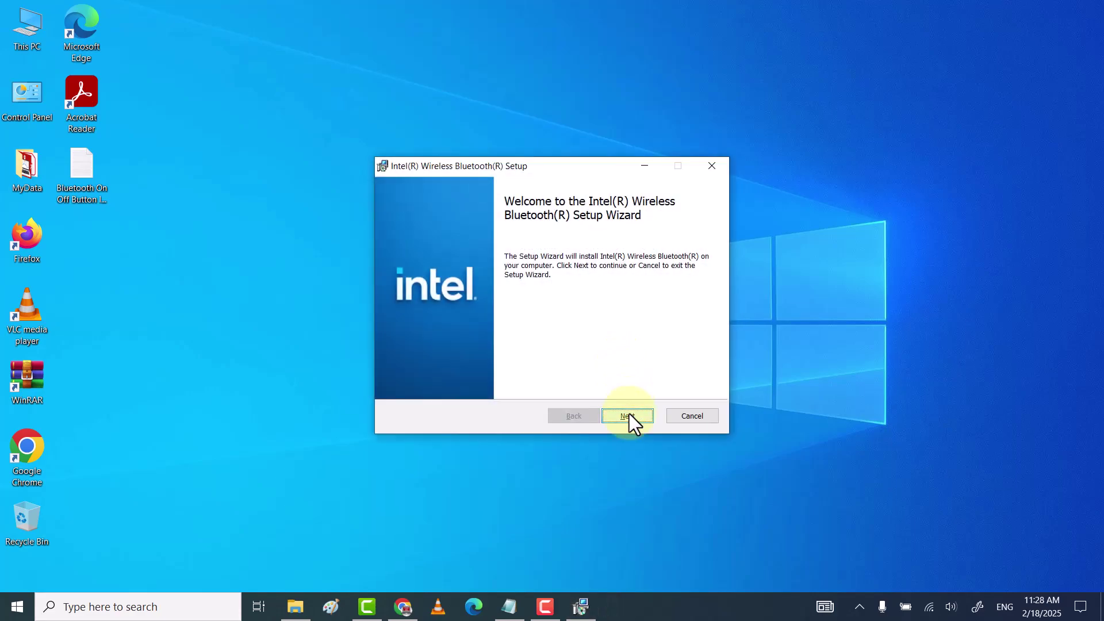
{"action": "left_click", "coordinate": [629, 413]}
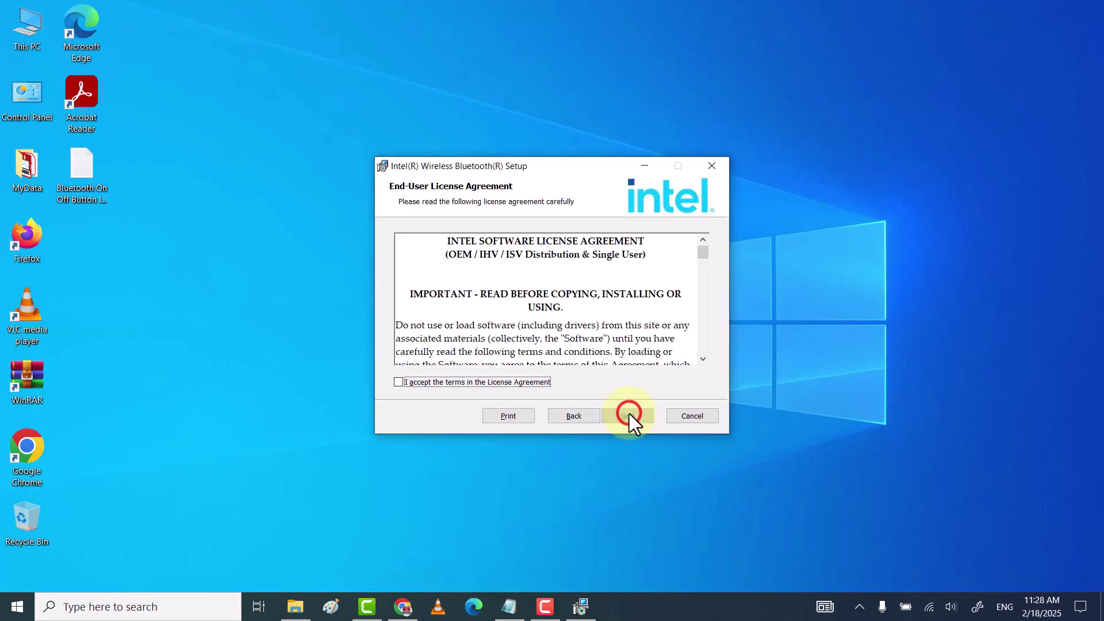
{"action": "left_click", "coordinate": [398, 383]}
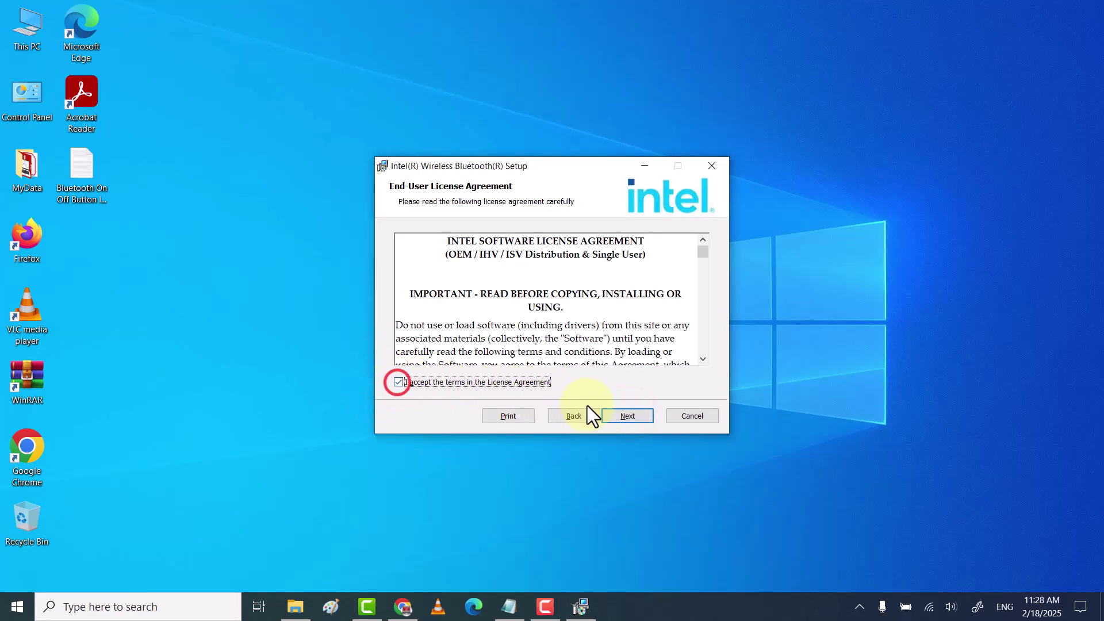
{"action": "left_click", "coordinate": [630, 417]}
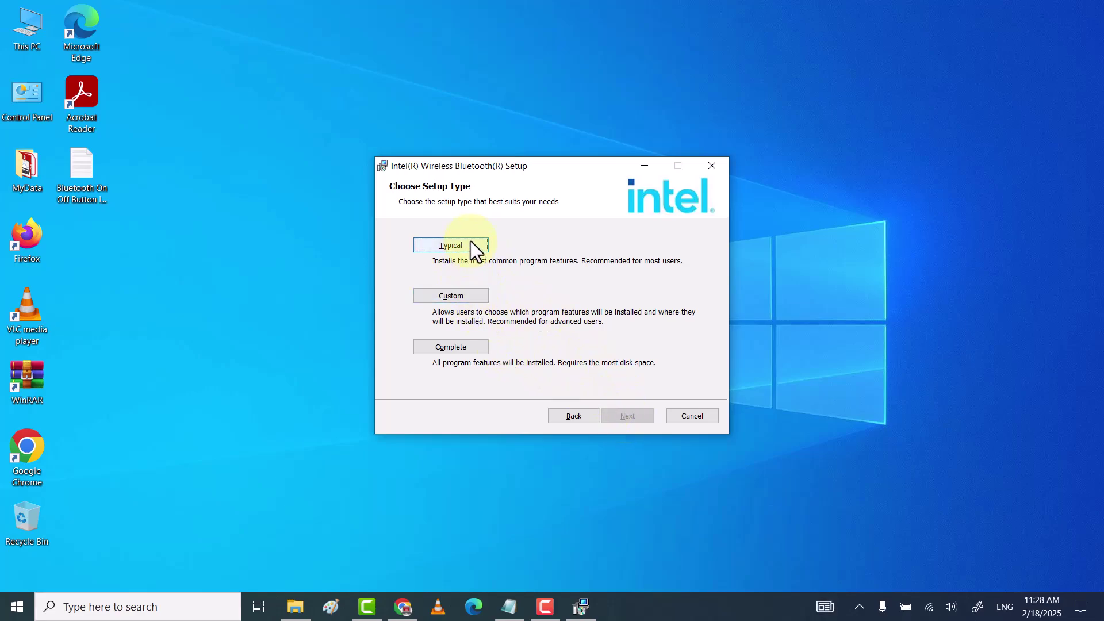
Step: Complete the Intel(R) Wireless Bluetooth(R) installation with the Typical setup type and refresh the desktop
{"action": "left_click", "coordinate": [470, 241]}
{"action": "left_click", "coordinate": [616, 416]}
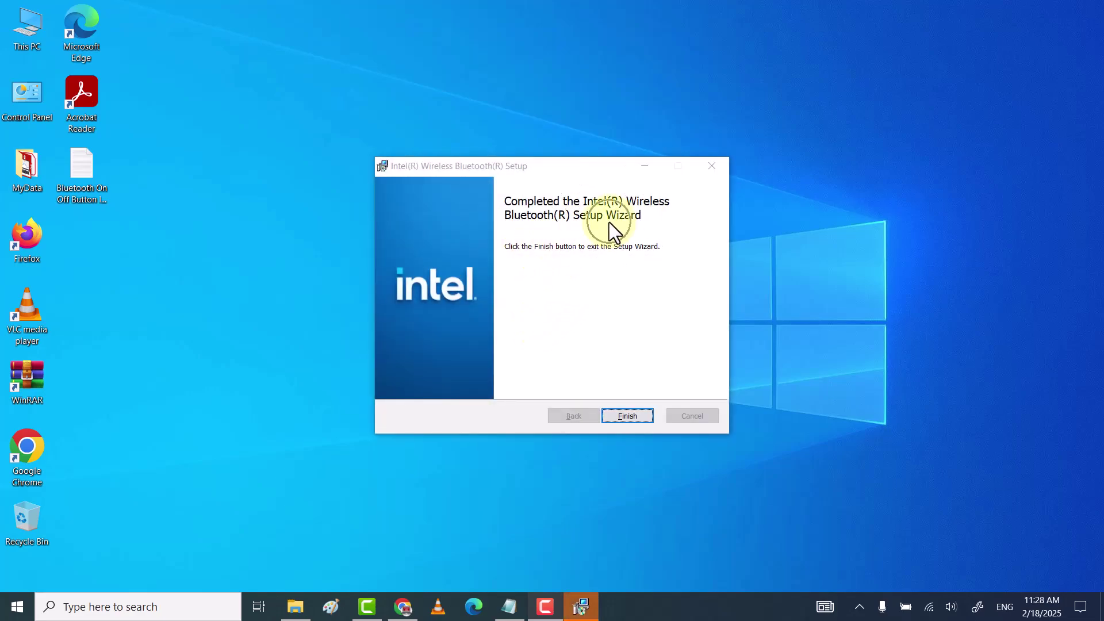
{"action": "left_click", "coordinate": [627, 409]}
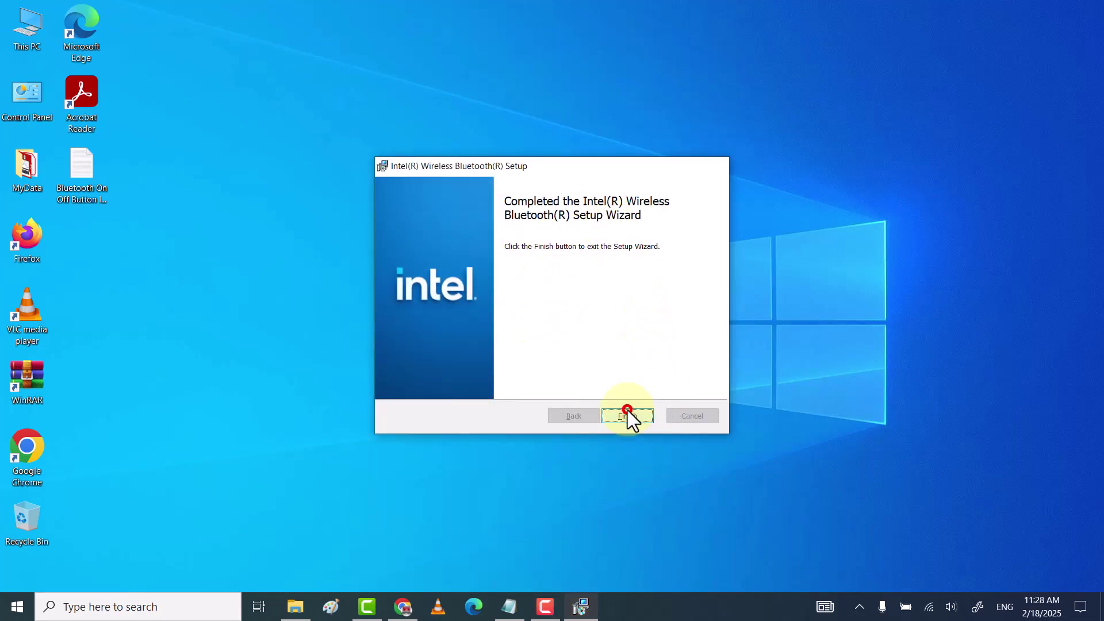
{"action": "right_click", "coordinate": [507, 255]}
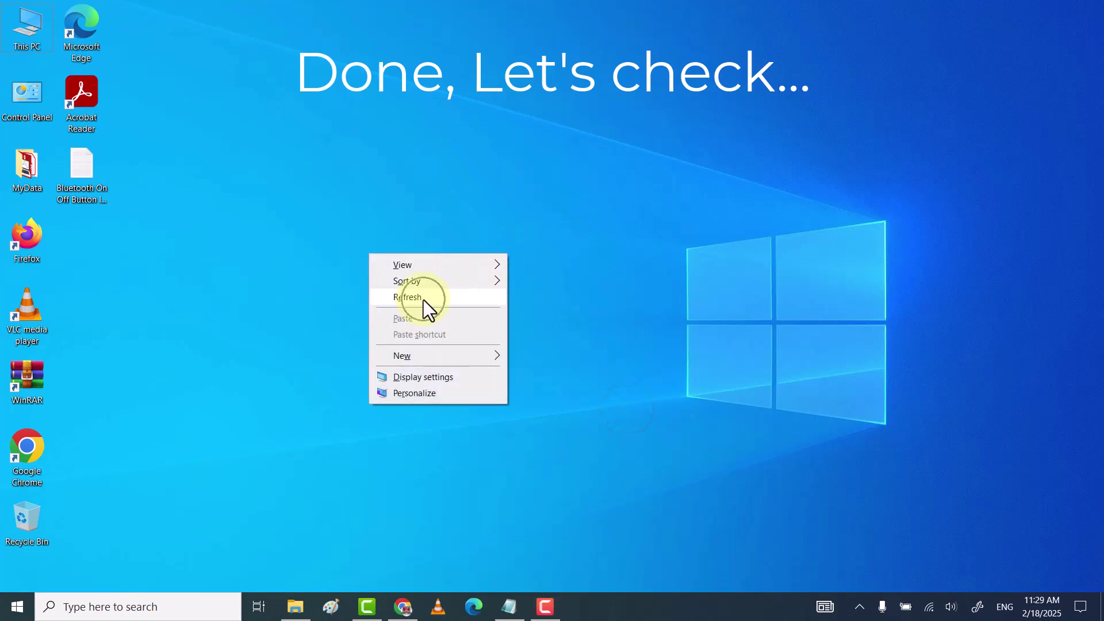
{"action": "left_click", "coordinate": [423, 299]}
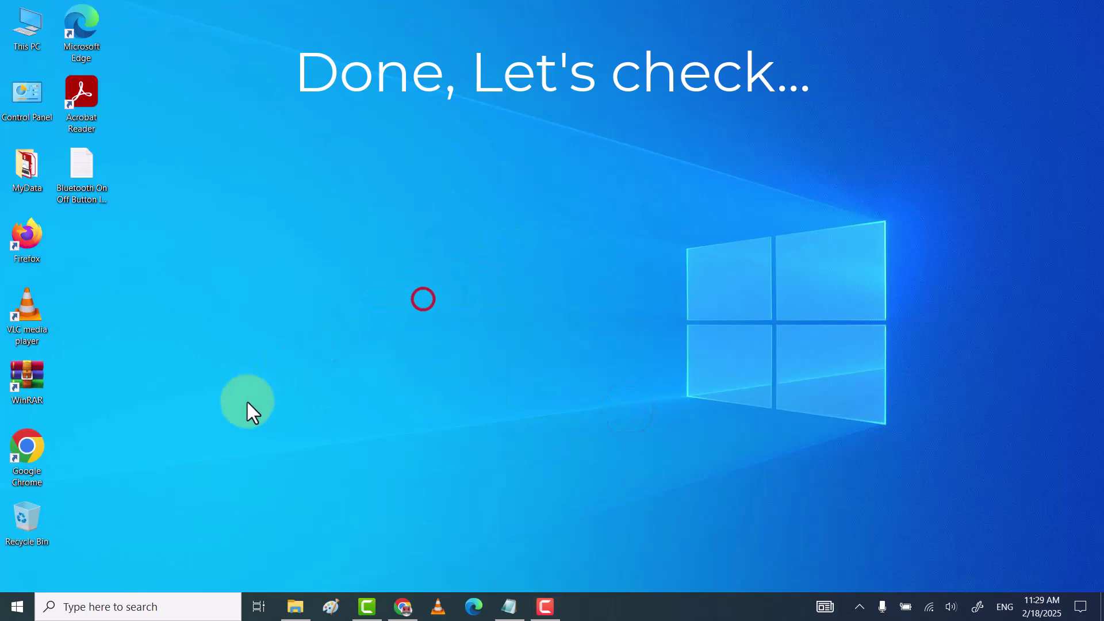
Step: Check the devices in the Bluetooth category of Device Manager and close Device Manager
{"action": "right_click", "coordinate": [23, 608]}
{"action": "left_click", "coordinate": [160, 303]}
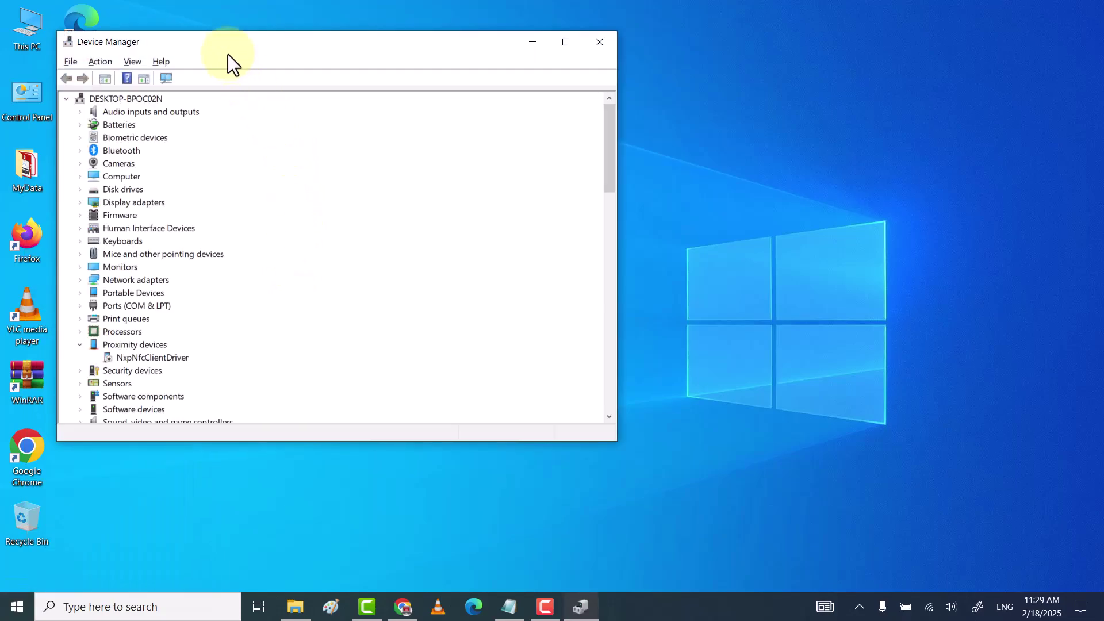
{"action": "left_click_drag", "start_coordinate": [229, 50], "coordinate": [429, 95]}
{"action": "left_click", "coordinate": [299, 195]}
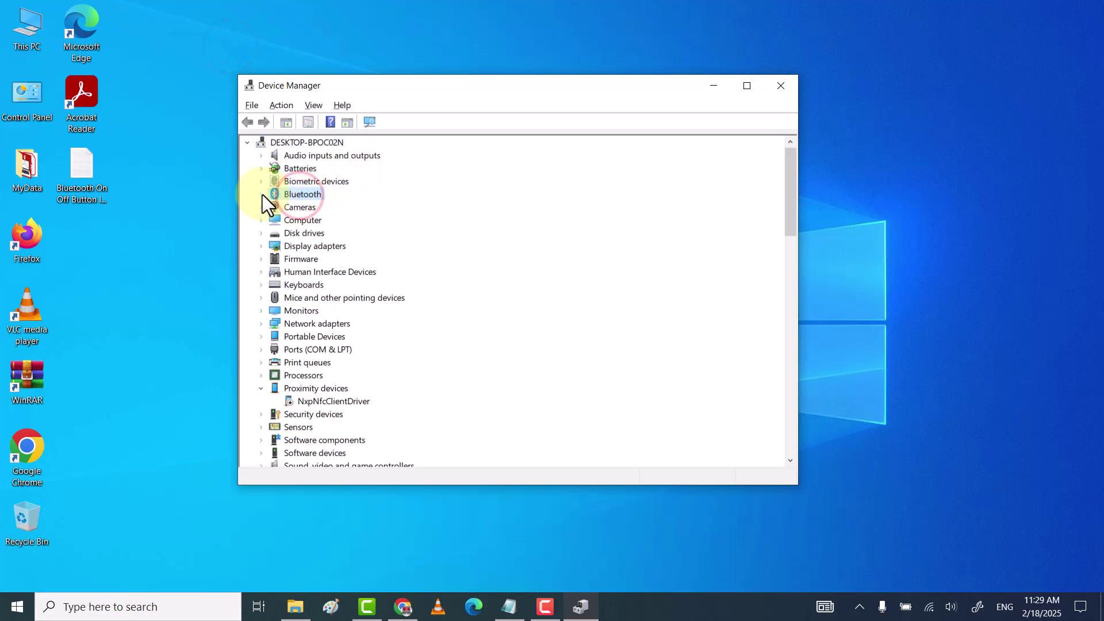
{"action": "left_click", "coordinate": [262, 195]}
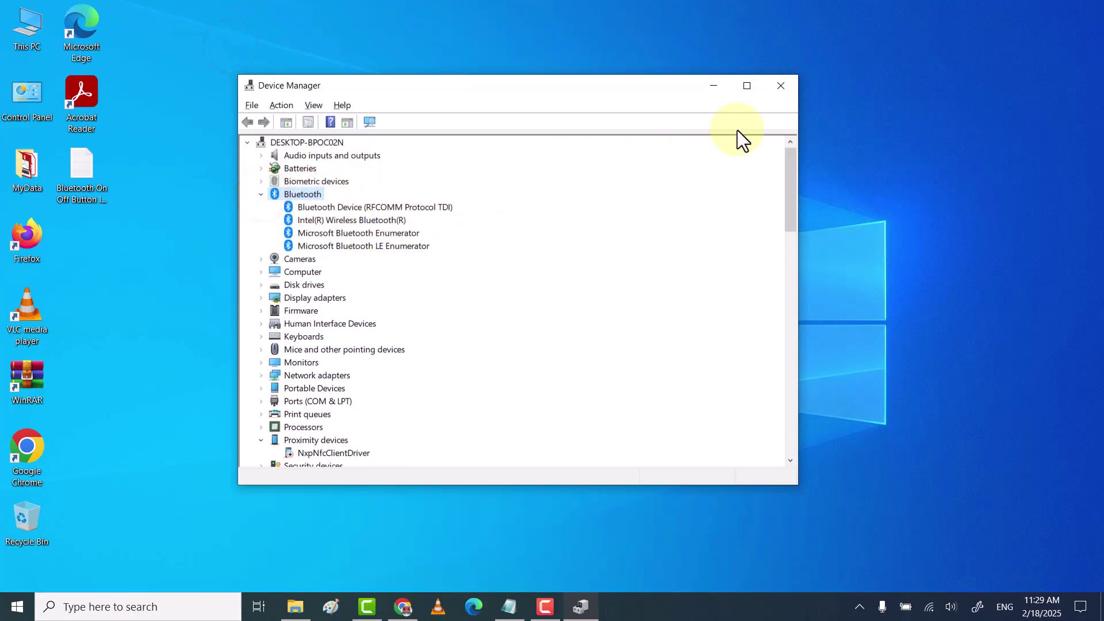
{"action": "left_click", "coordinate": [787, 85]}
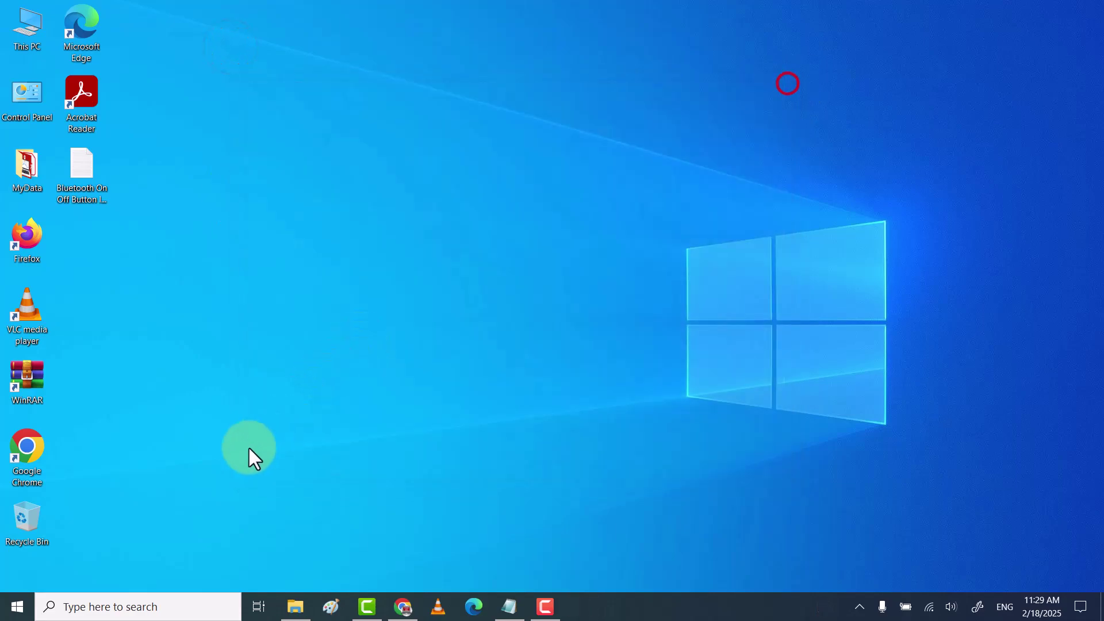
Step: Open the Bluetooth & other devices page in Windows Settings and test the Bluetooth switch by turning it off and back on
{"action": "left_click", "coordinate": [24, 610]}
{"action": "mouse_move", "coordinate": [16, 538]}
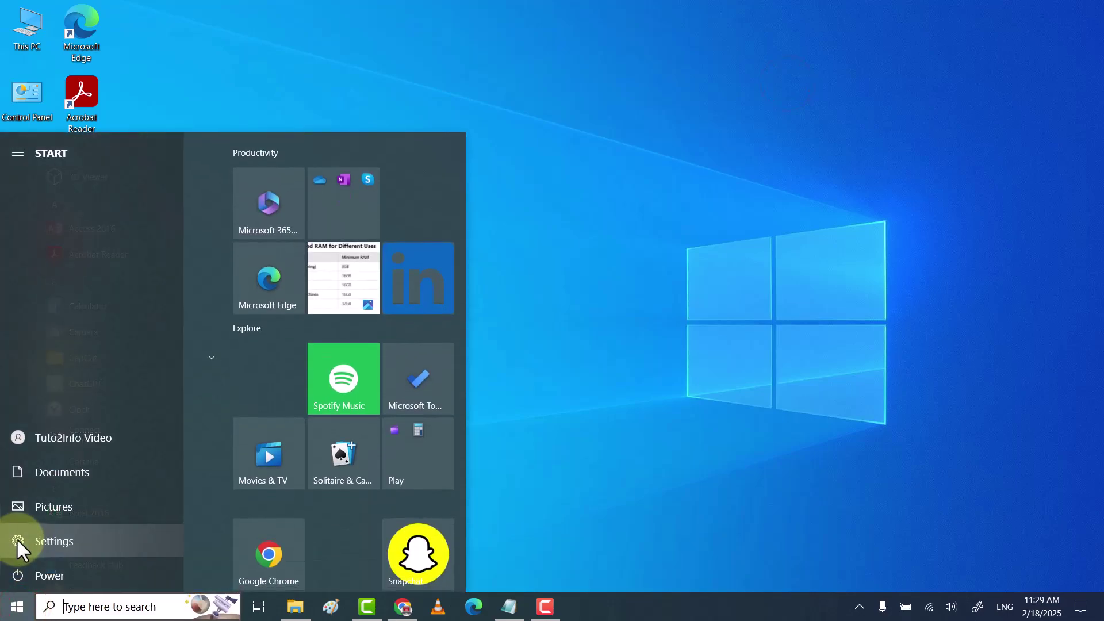
{"action": "left_click", "coordinate": [114, 541]}
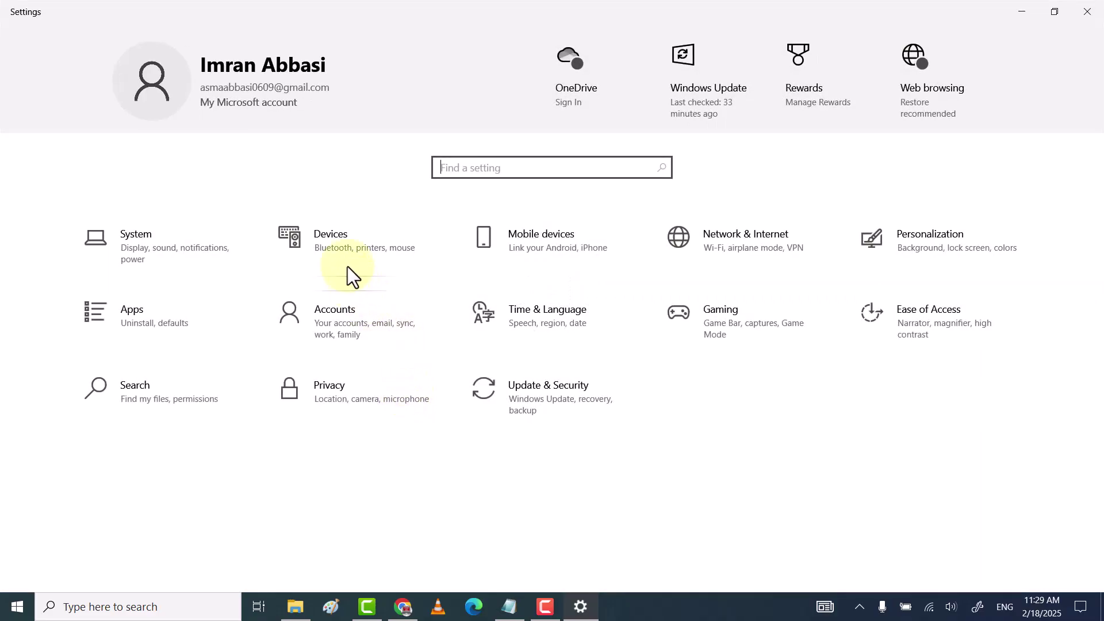
{"action": "left_click", "coordinate": [344, 232]}
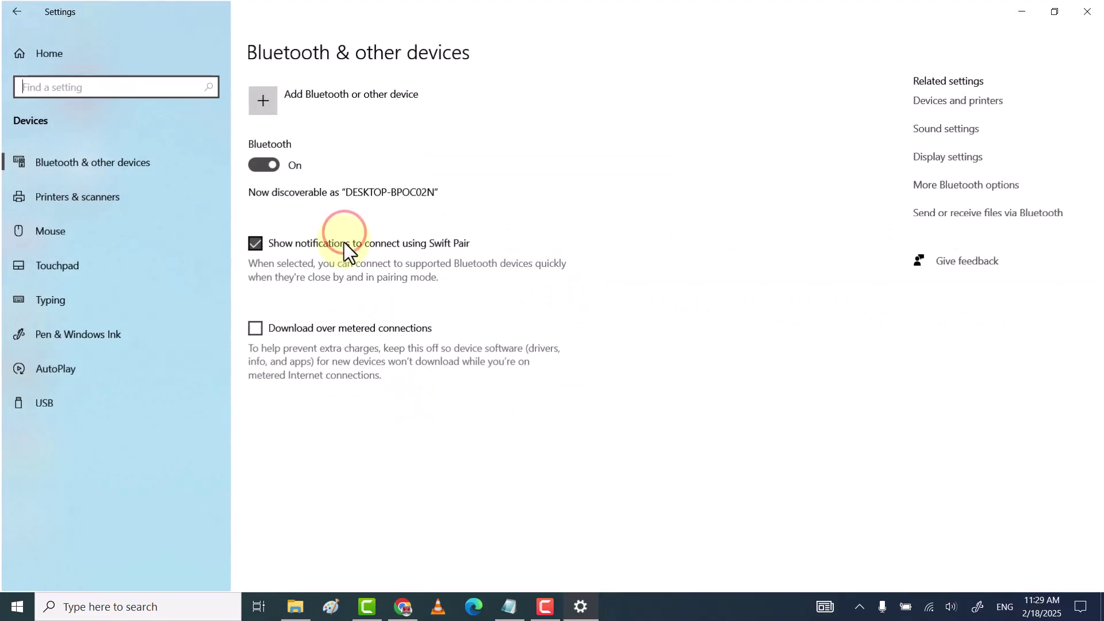
{"action": "left_click", "coordinate": [255, 164]}
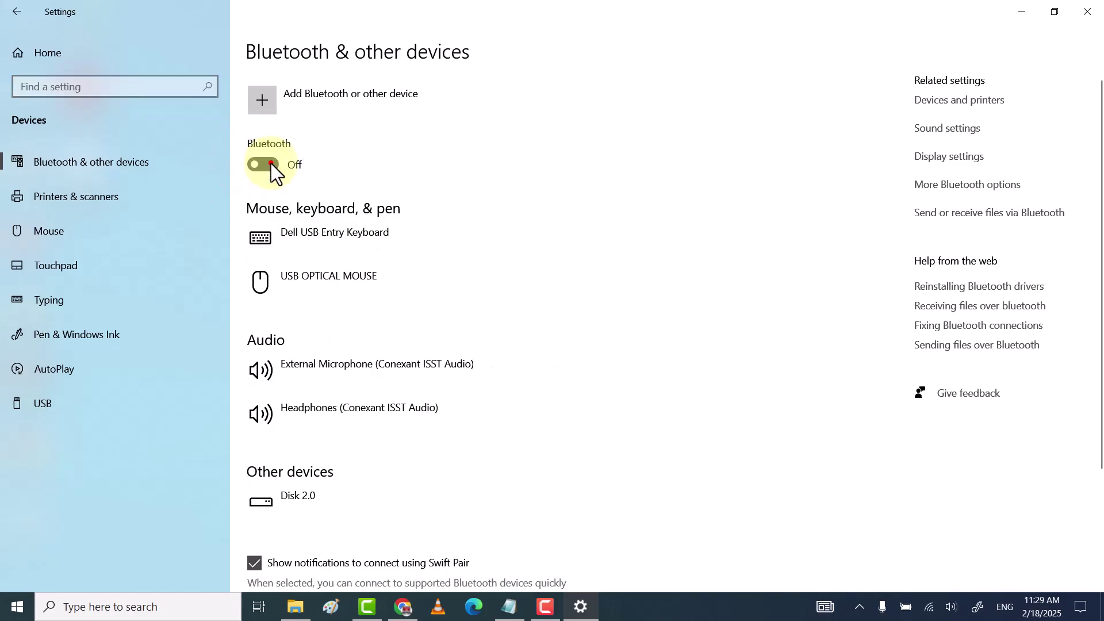
{"action": "left_click", "coordinate": [271, 165]}
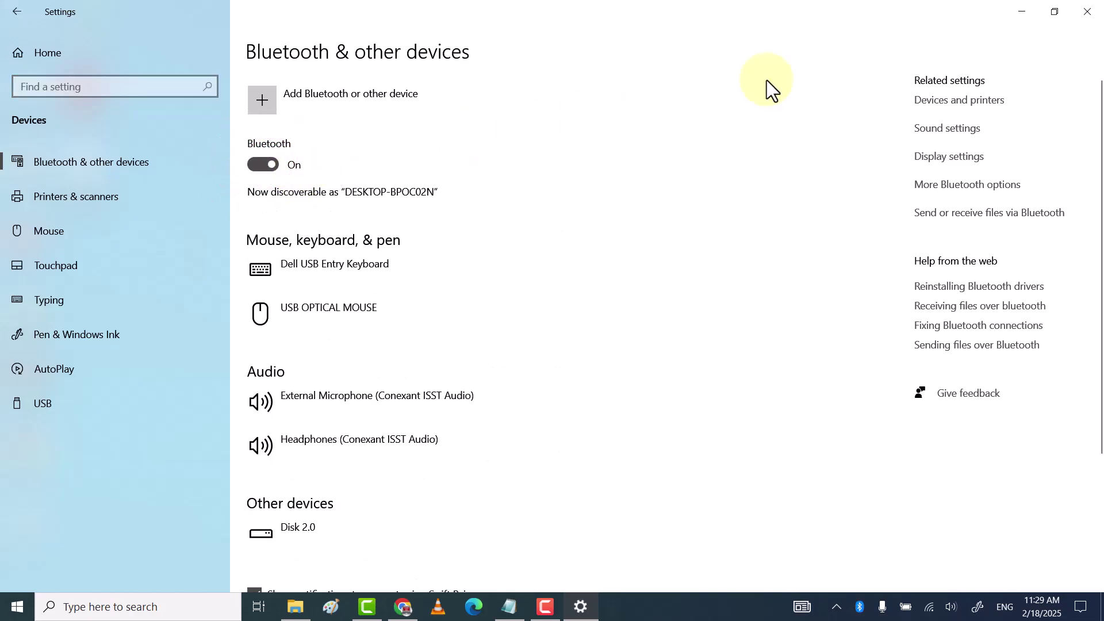